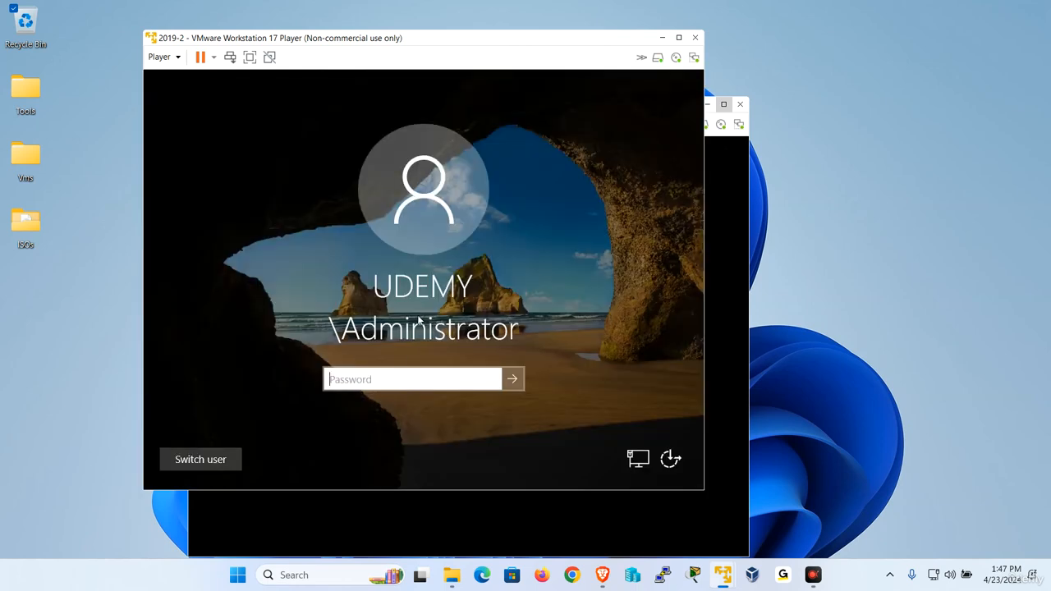
Sign in to the 2019-2 server with the admin password and refresh Forward Lookup Zones
type("P")
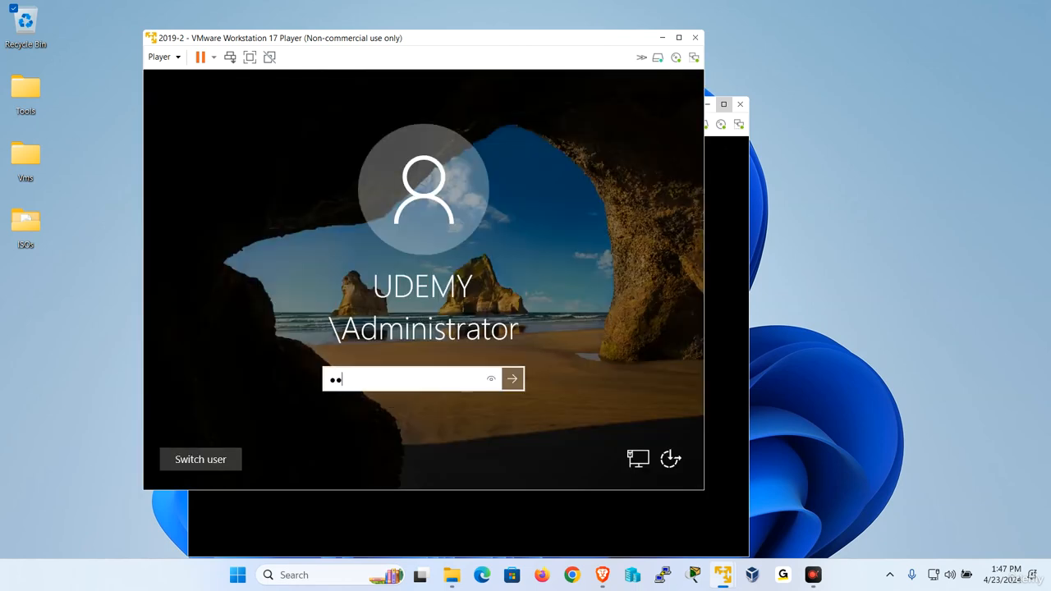
type("a$$w0rd")
key("Return")
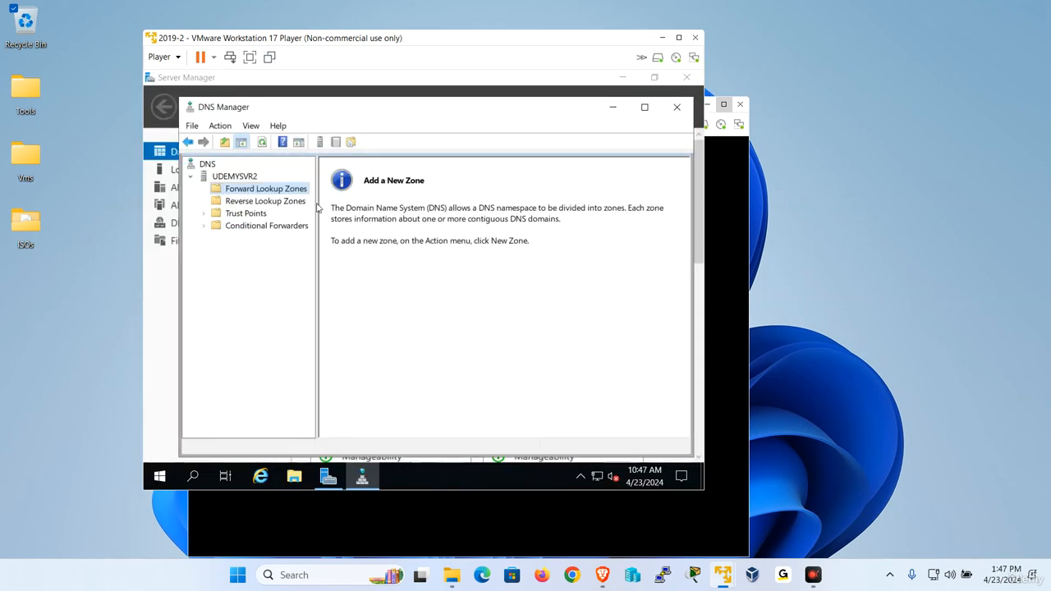
right_click(280, 186)
left_click(289, 230)
On the 2019-1 VM, send Ctrl+Alt+Del and begin entering the admin password
left_click(668, 521)
left_click(204, 123)
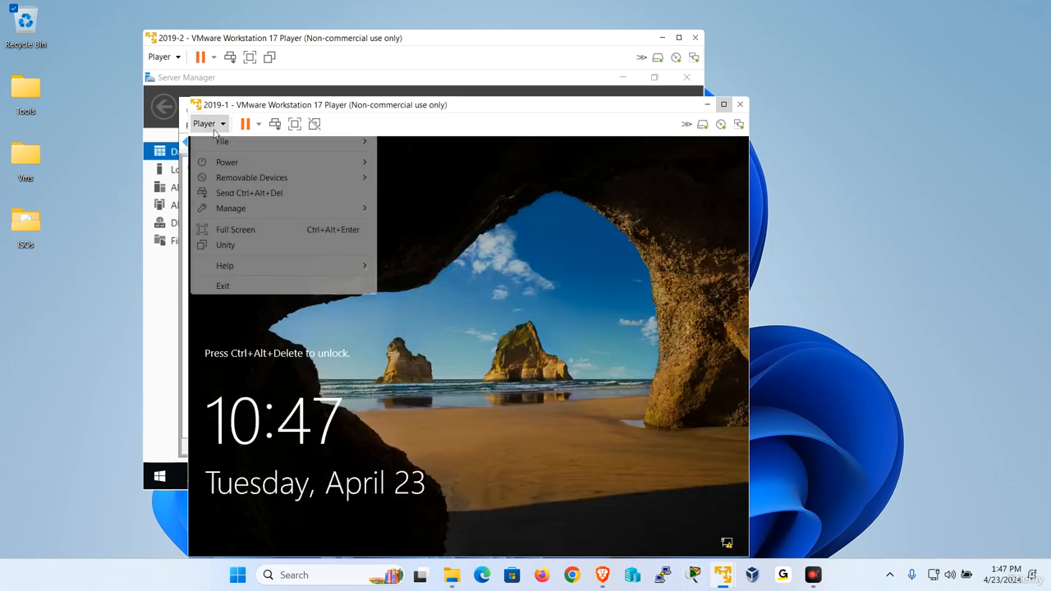
left_click(264, 192)
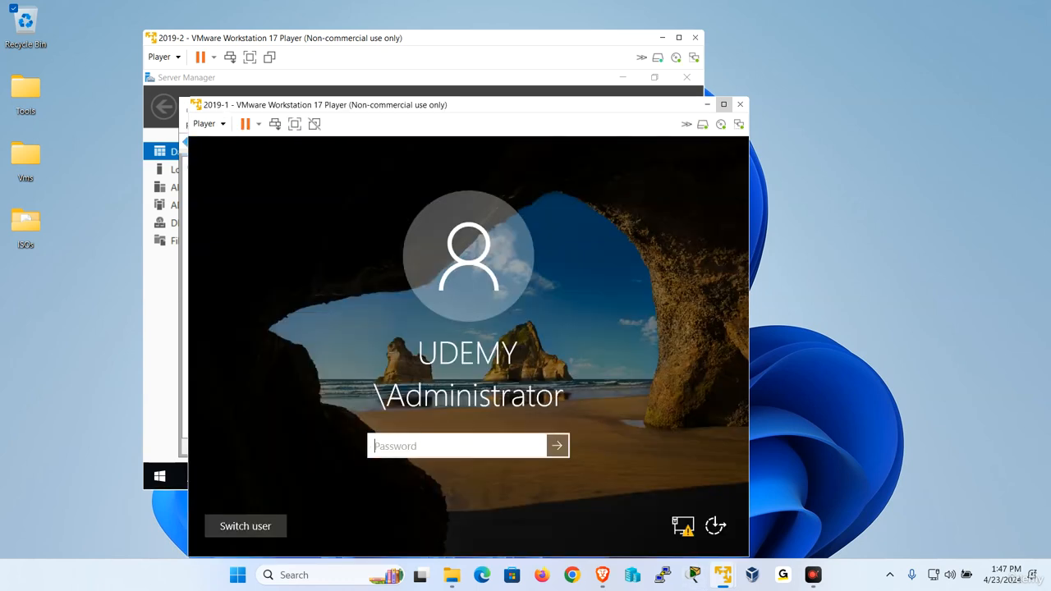
type("P")
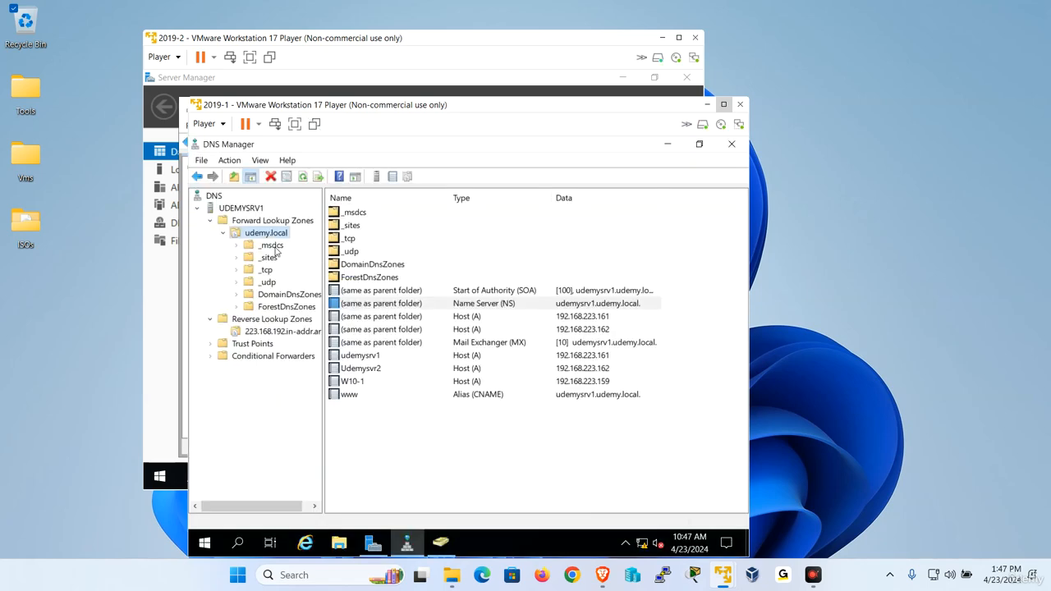
Reload the udemy.local zone and select its name server record
right_click(279, 236)
left_click(315, 440)
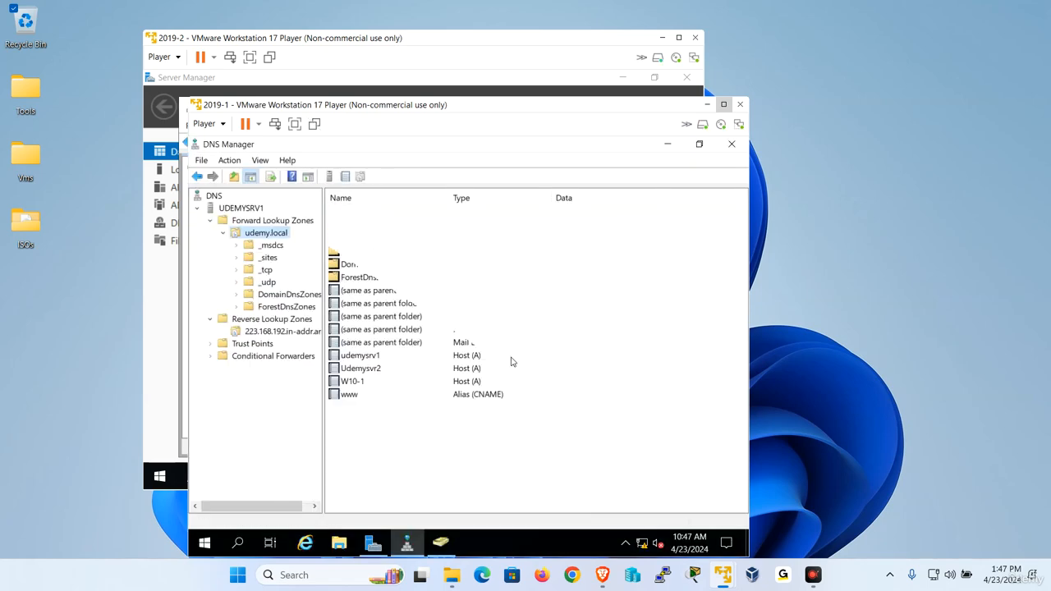
left_click(584, 305)
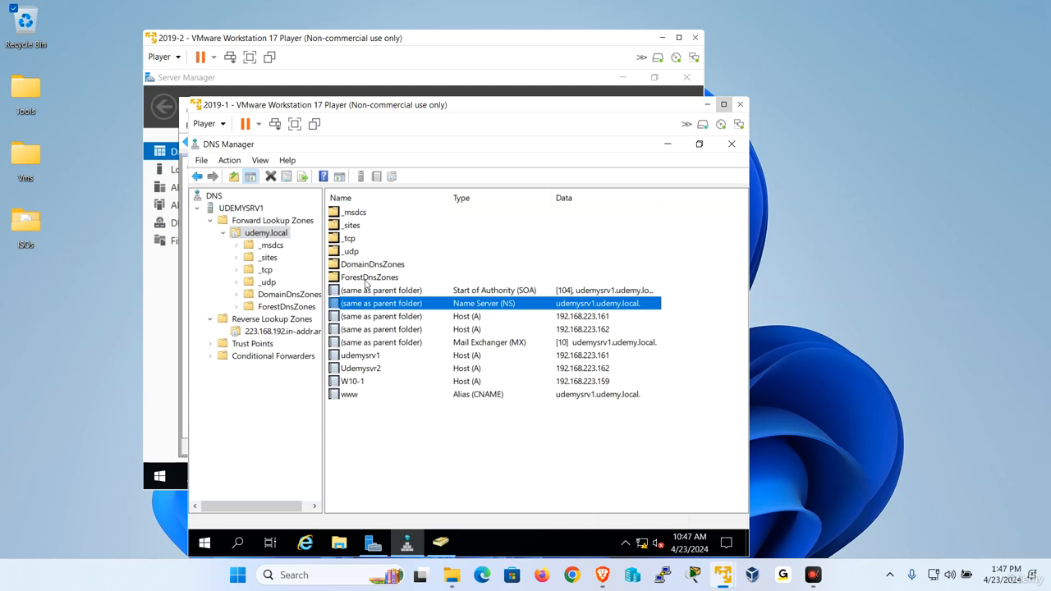
Change the udemy.local zone type to Active Directory-integrated storage
right_click(264, 234)
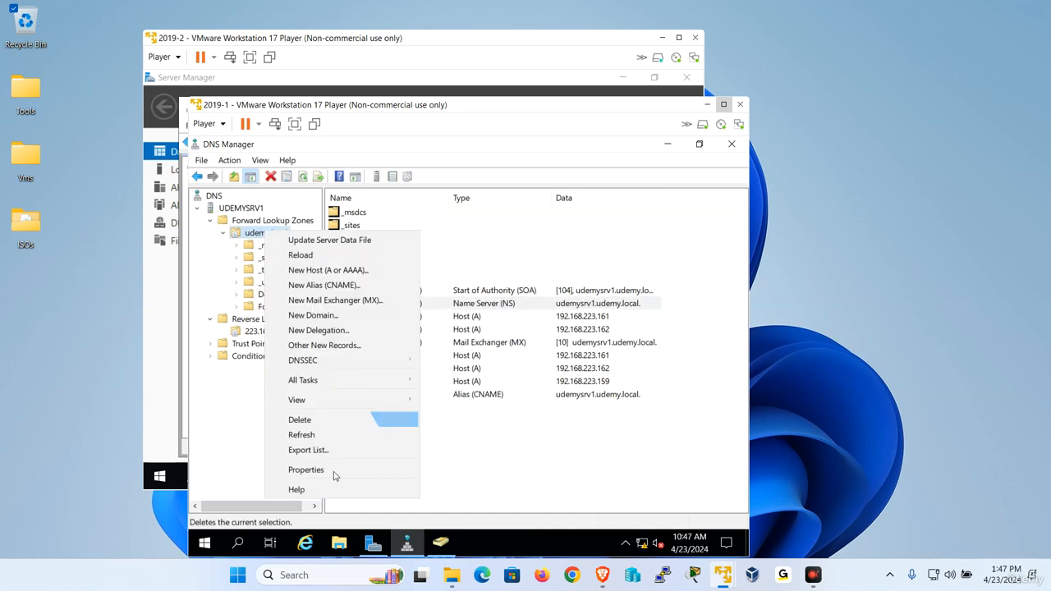
left_click(333, 467)
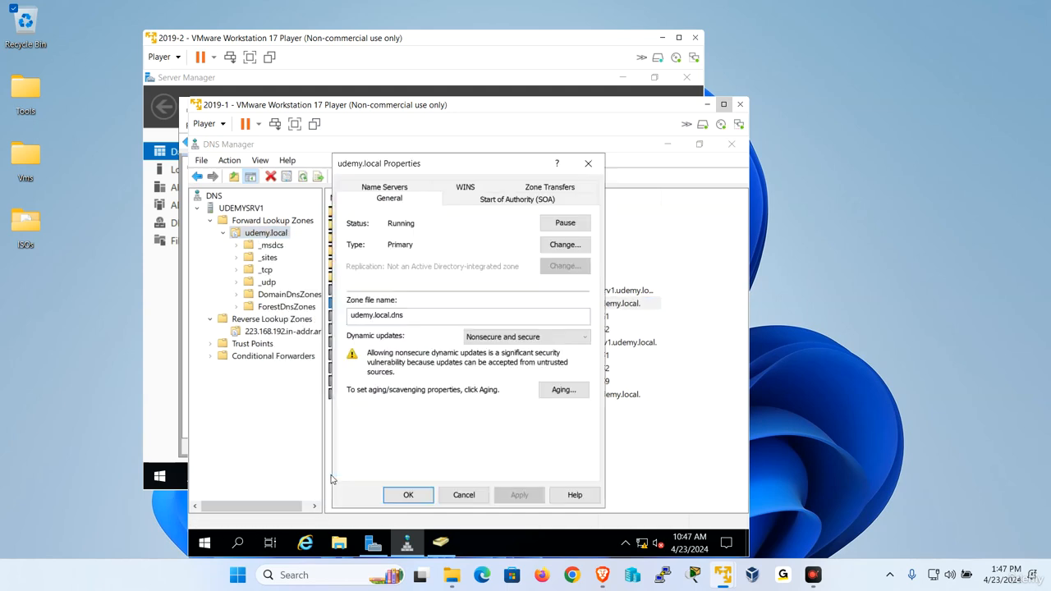
left_click(564, 245)
left_click(349, 387)
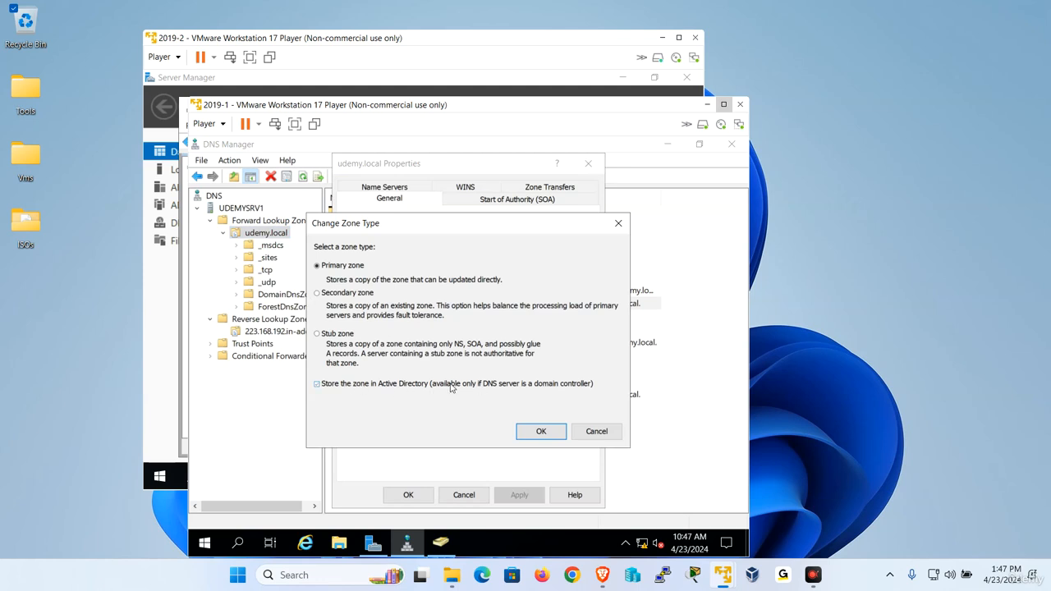
left_click(540, 431)
left_click(532, 426)
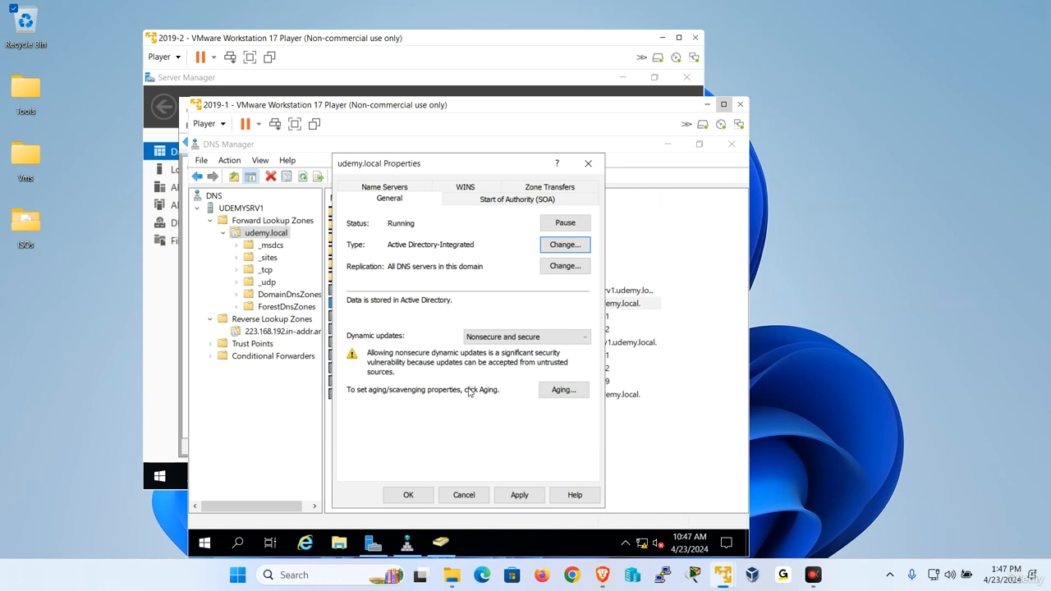
Set the zone's dynamic updates to Secure only and apply
left_click(503, 337)
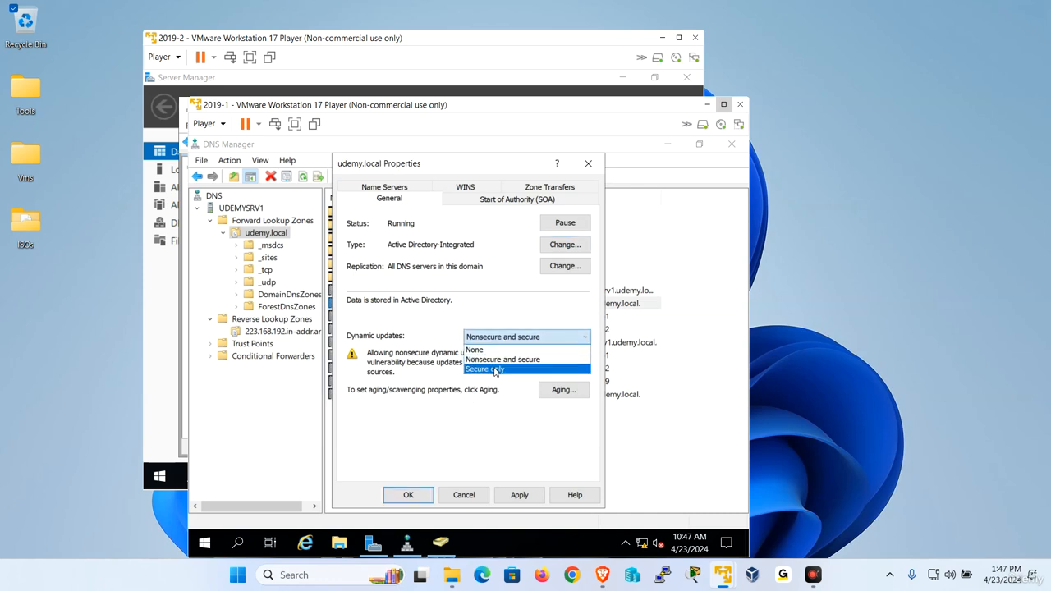
left_click(496, 370)
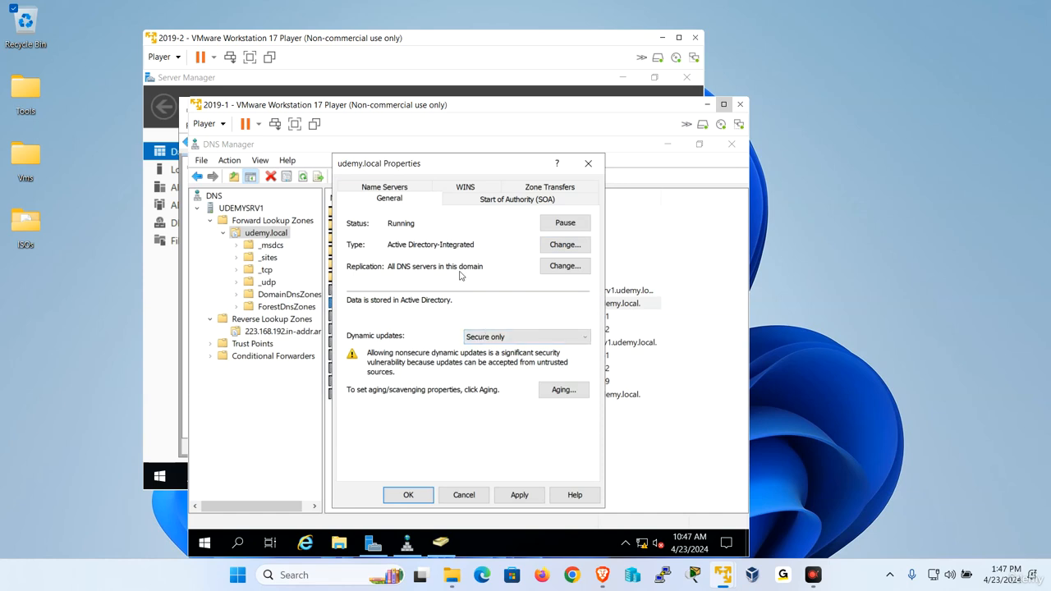
left_click(519, 494)
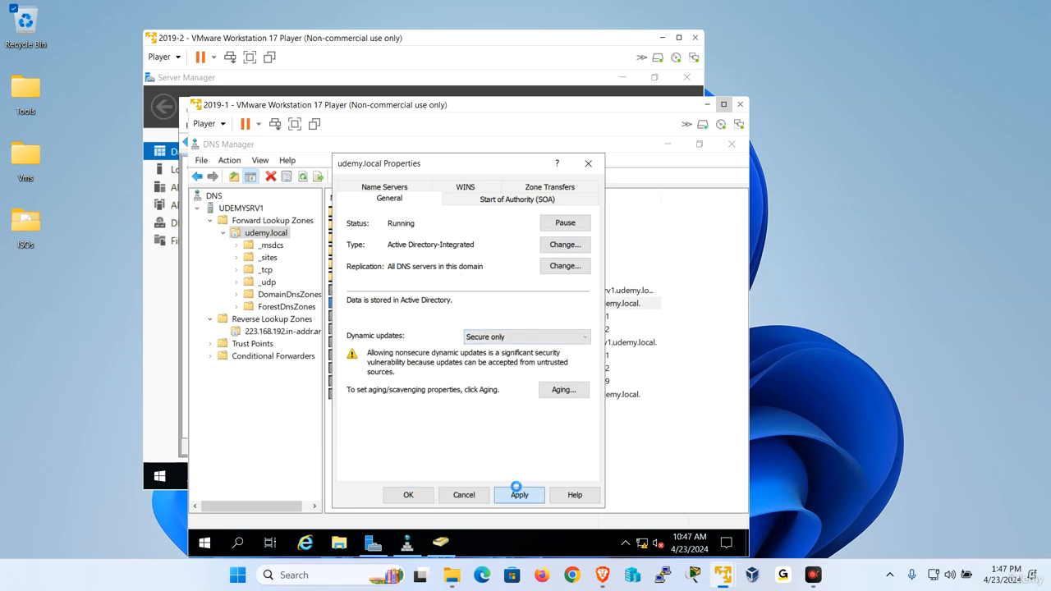
left_click(421, 497)
Restart DNS on UDEMYSRV1 and reload the udemy.local zone records
left_click(241, 208)
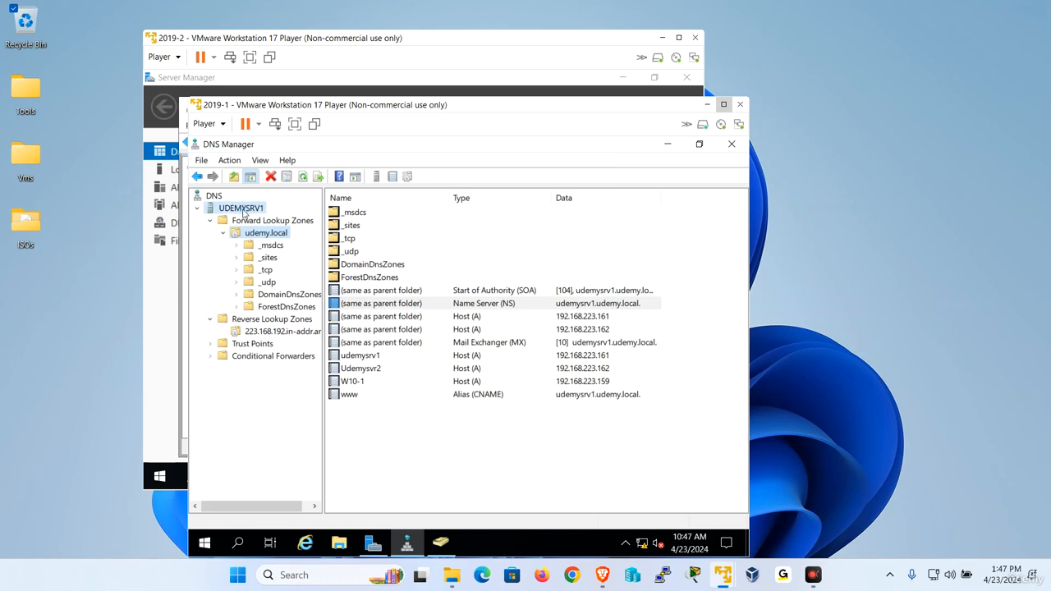
right_click(240, 207)
mouse_move(323, 343)
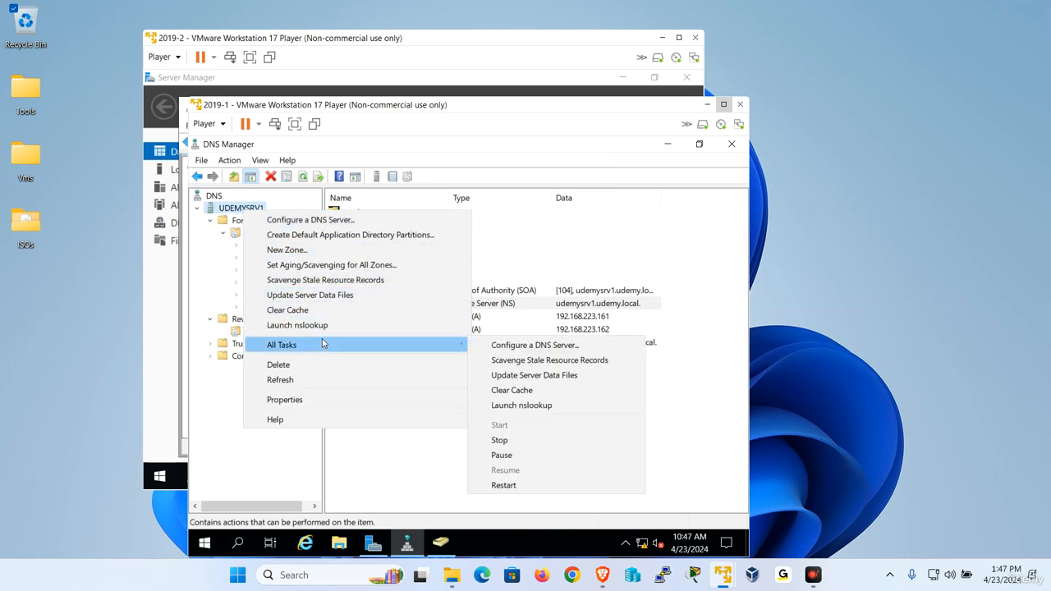
left_click(556, 486)
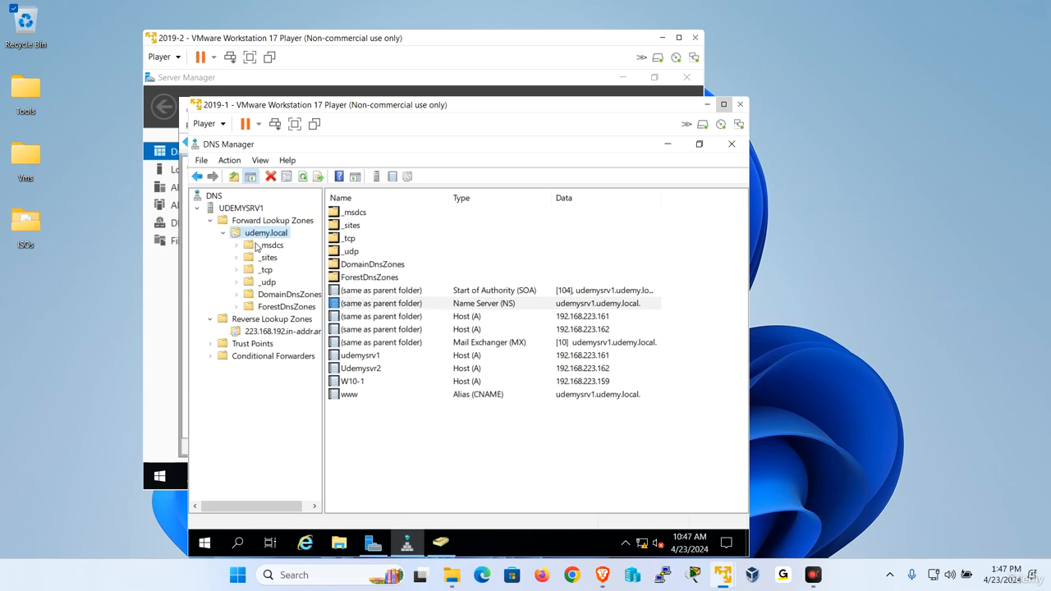
right_click(264, 238)
left_click(301, 442)
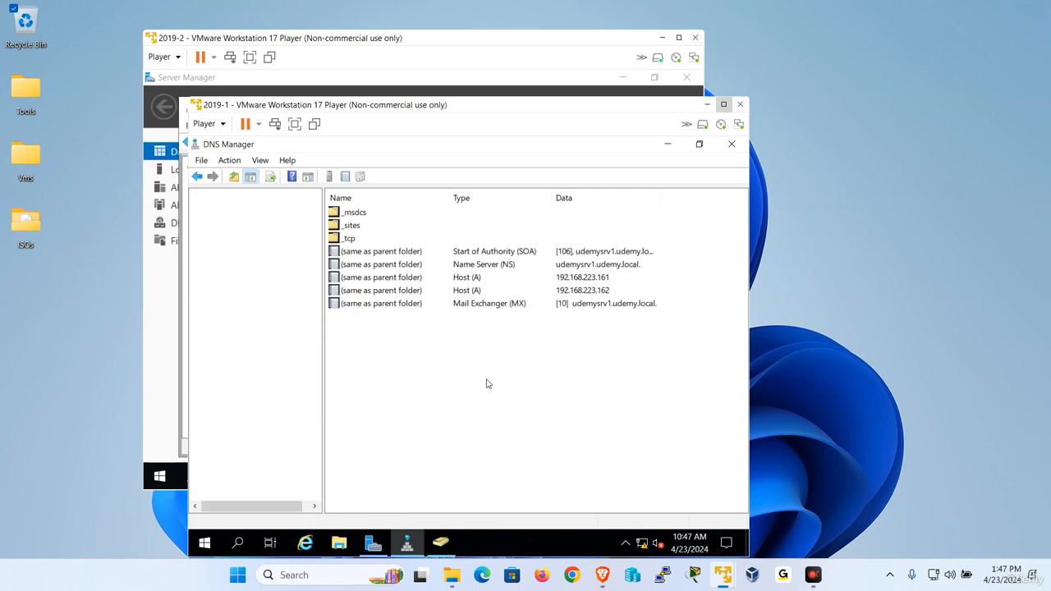
left_click(556, 305)
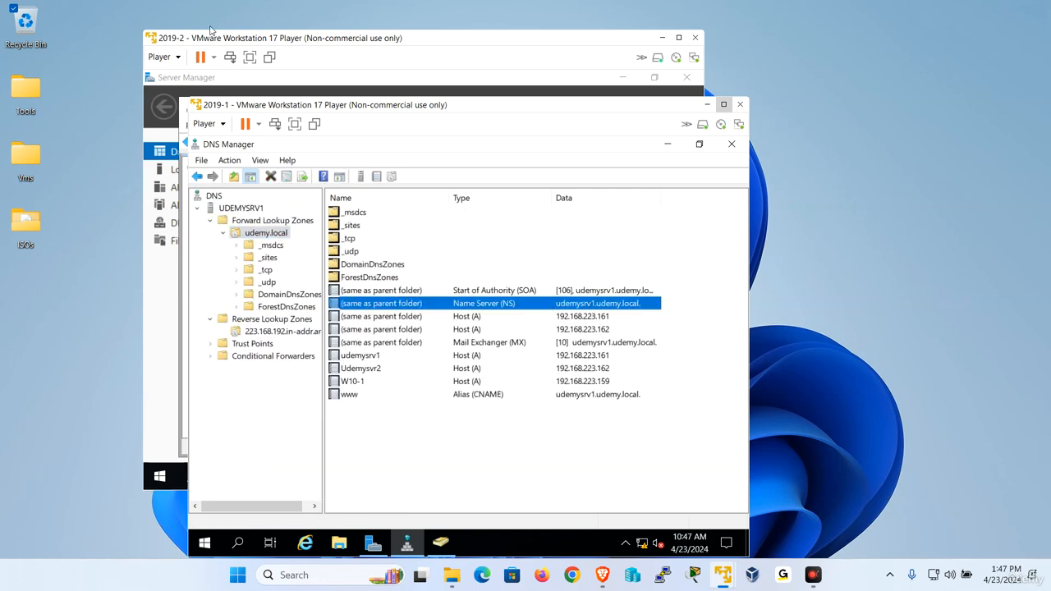
Restart DNS on UDEMYSVR2 and view the replicated udemy.local zone's records there
left_click(264, 46)
right_click(226, 176)
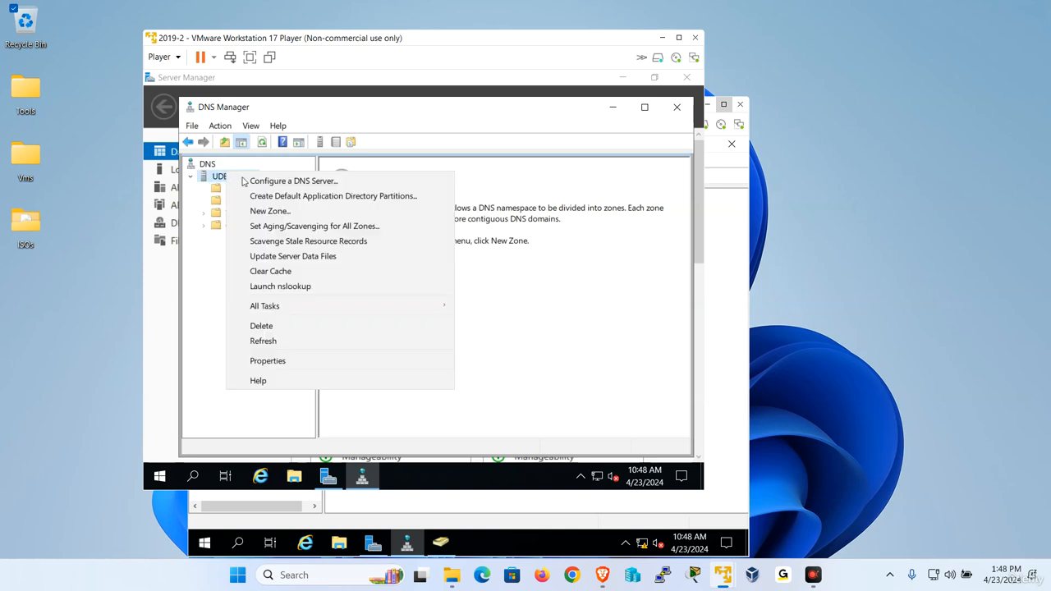
left_click(483, 432)
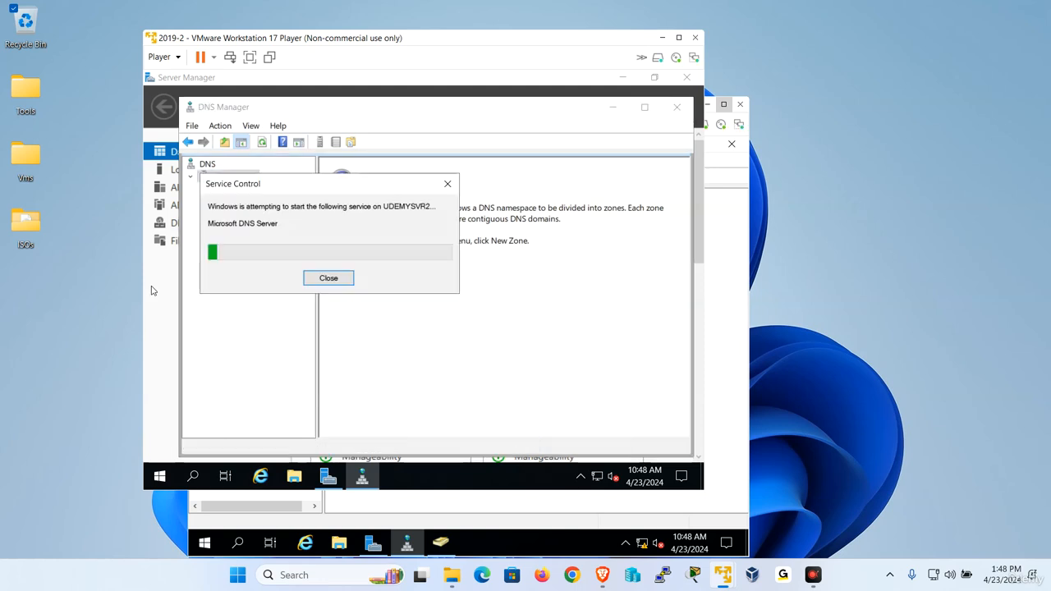
right_click(275, 189)
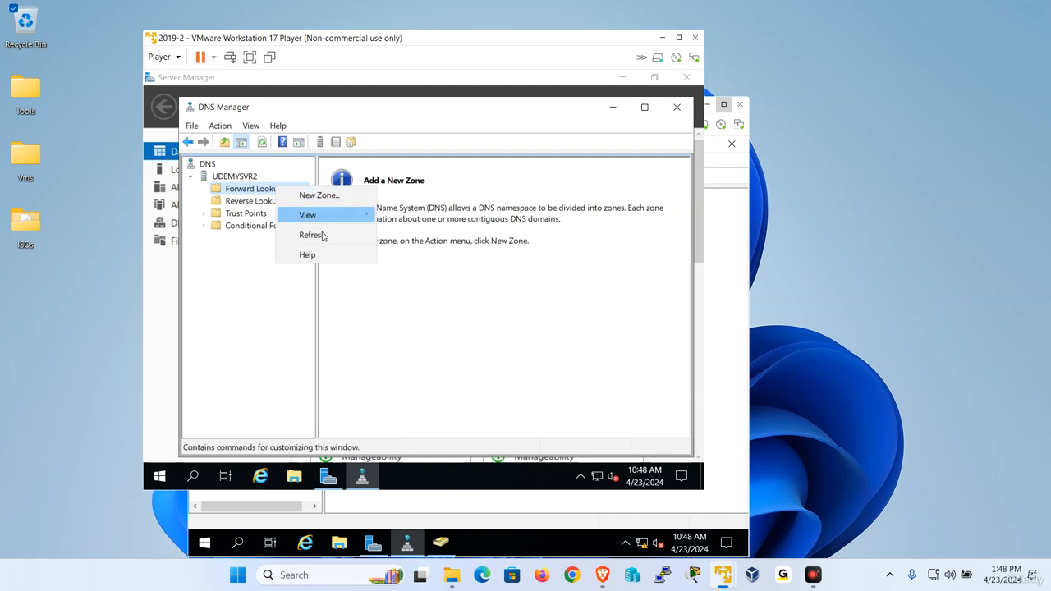
left_click(322, 235)
left_click(246, 203)
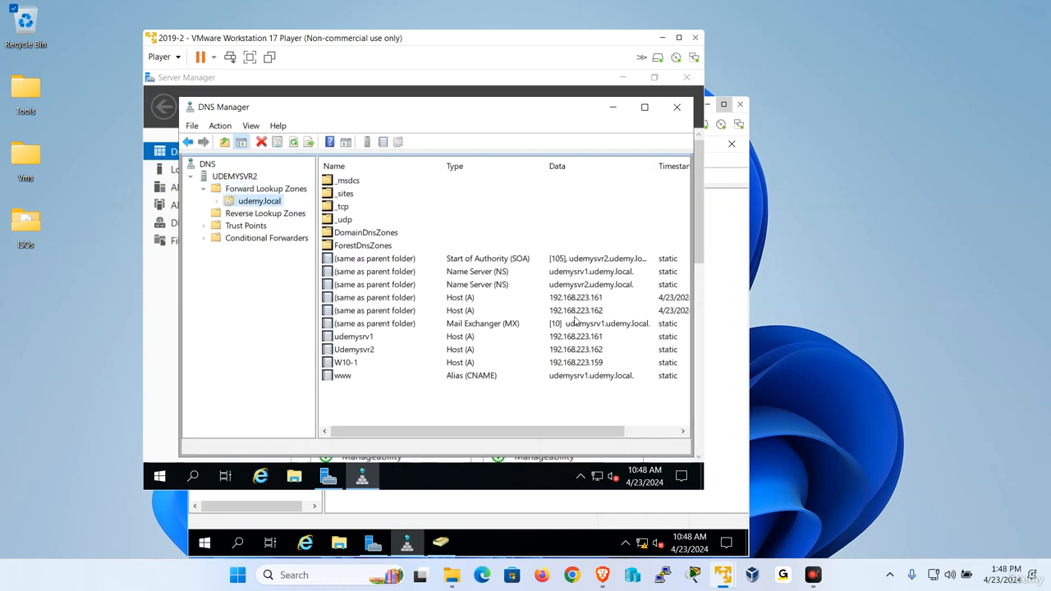
left_click(589, 274)
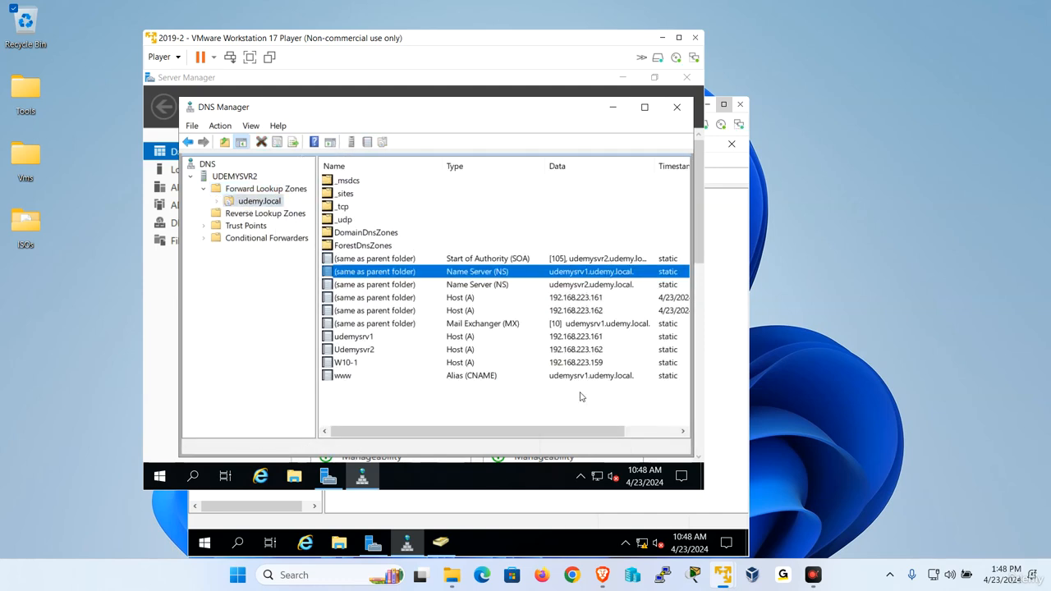
left_click(333, 478)
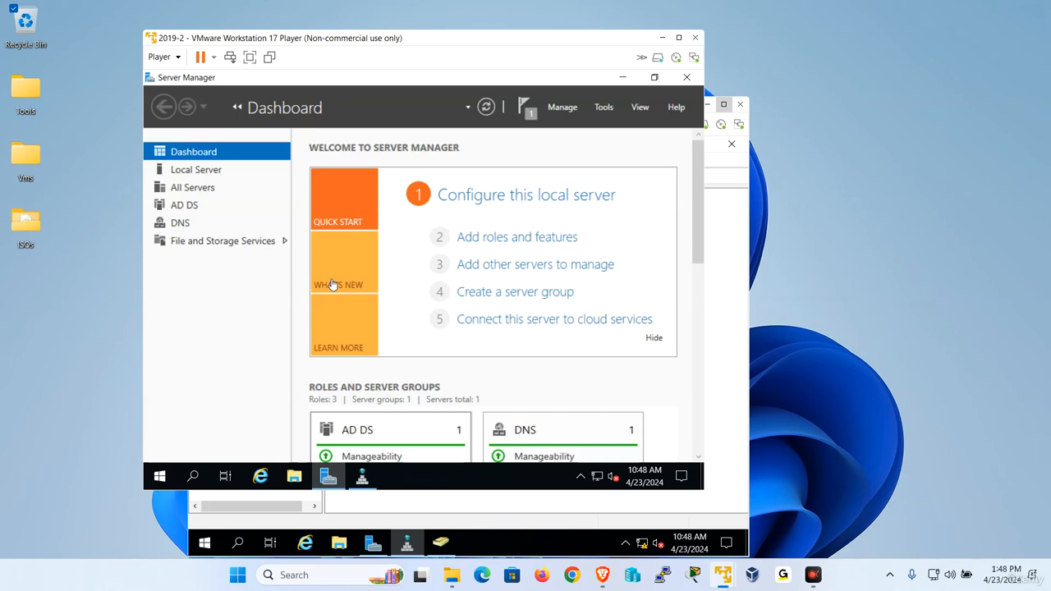
Set 192.168.223.162 as alternate DNS in 2019-2's Ethernet0 IPv4 settings and save
left_click(211, 175)
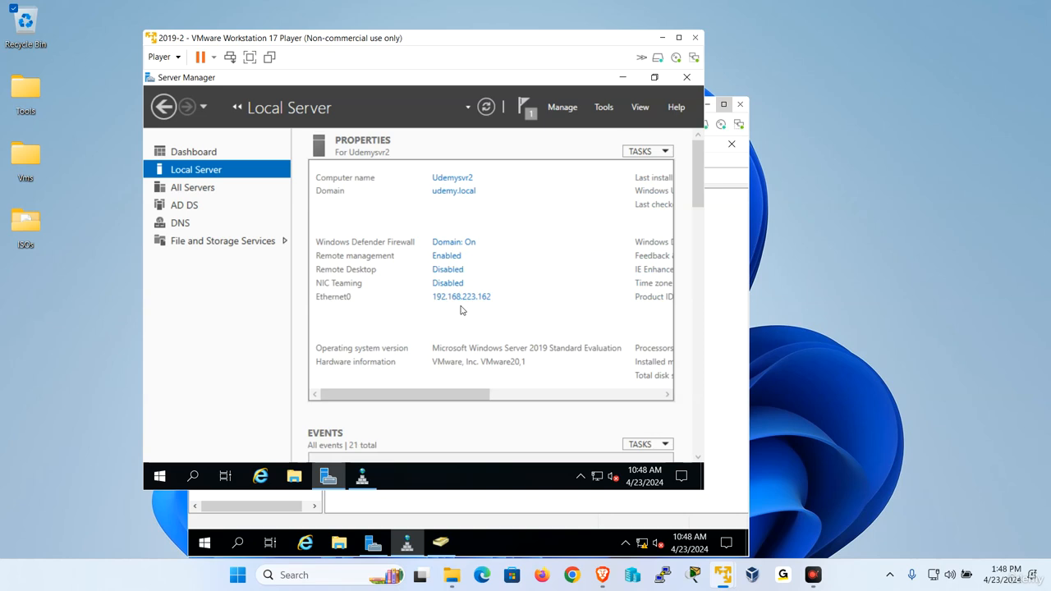
left_click(465, 299)
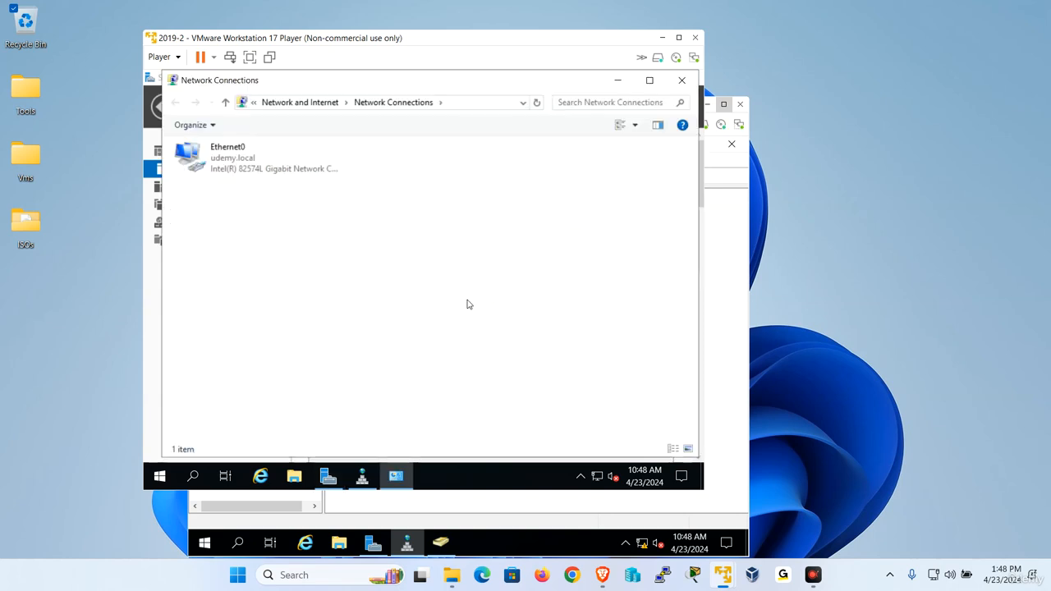
left_click(218, 156)
right_click(218, 155)
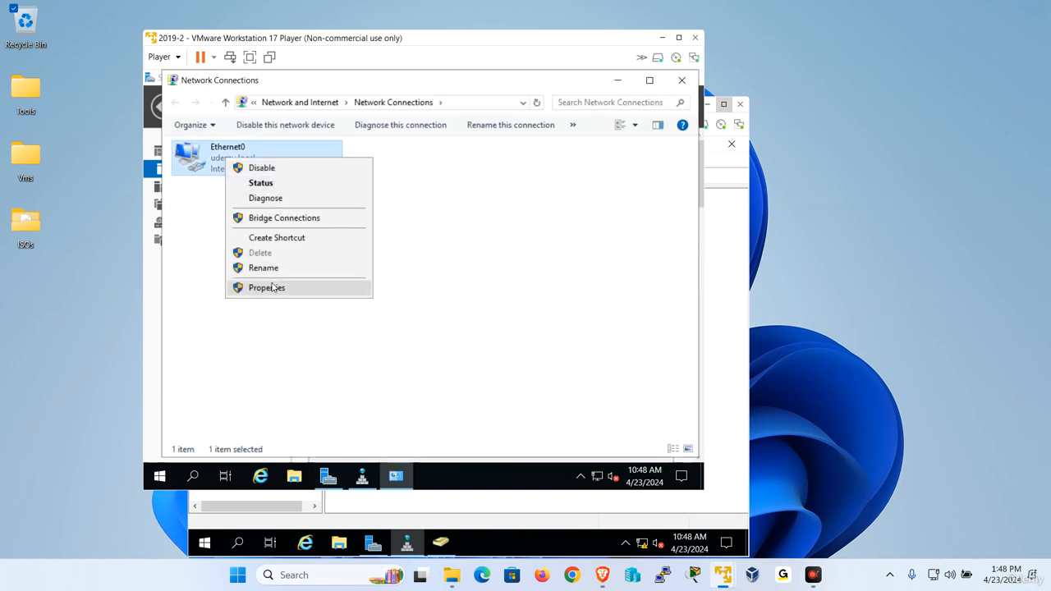
left_click(275, 286)
double_click(351, 291)
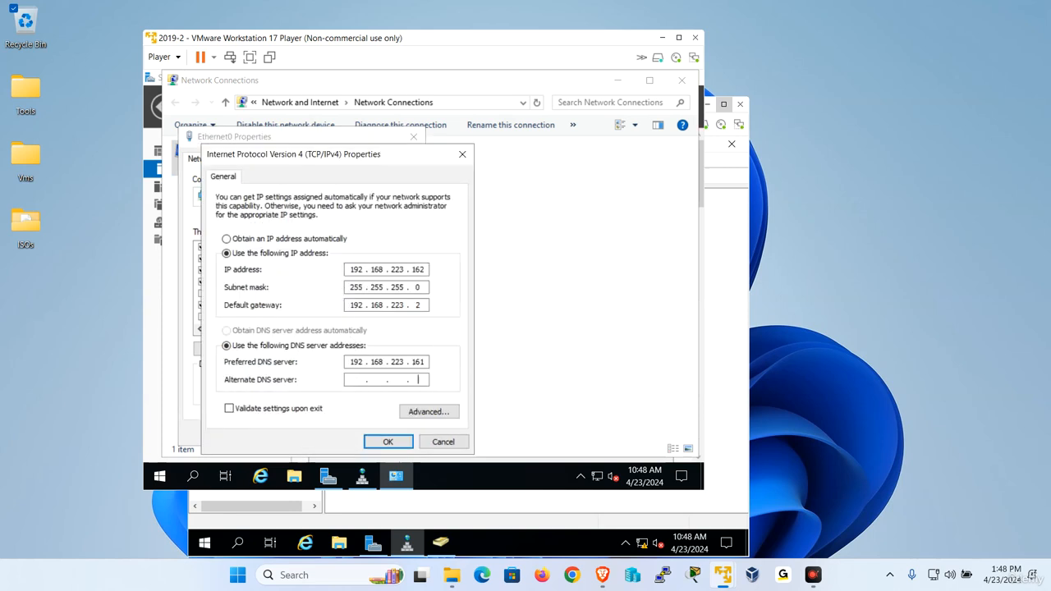
type("192 . 168 . 223 . 162")
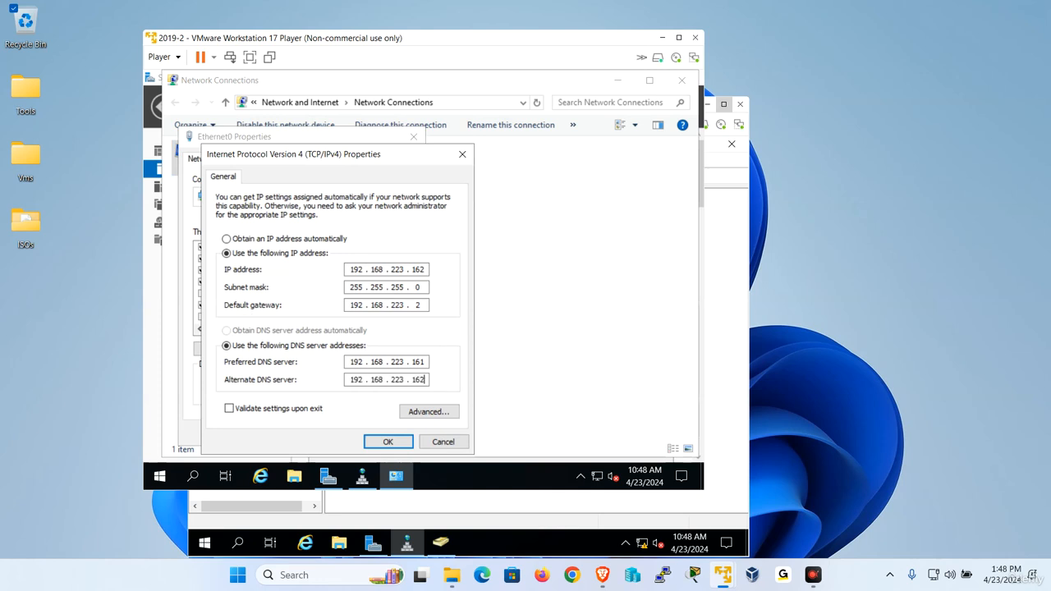
left_click(386, 442)
left_click(356, 436)
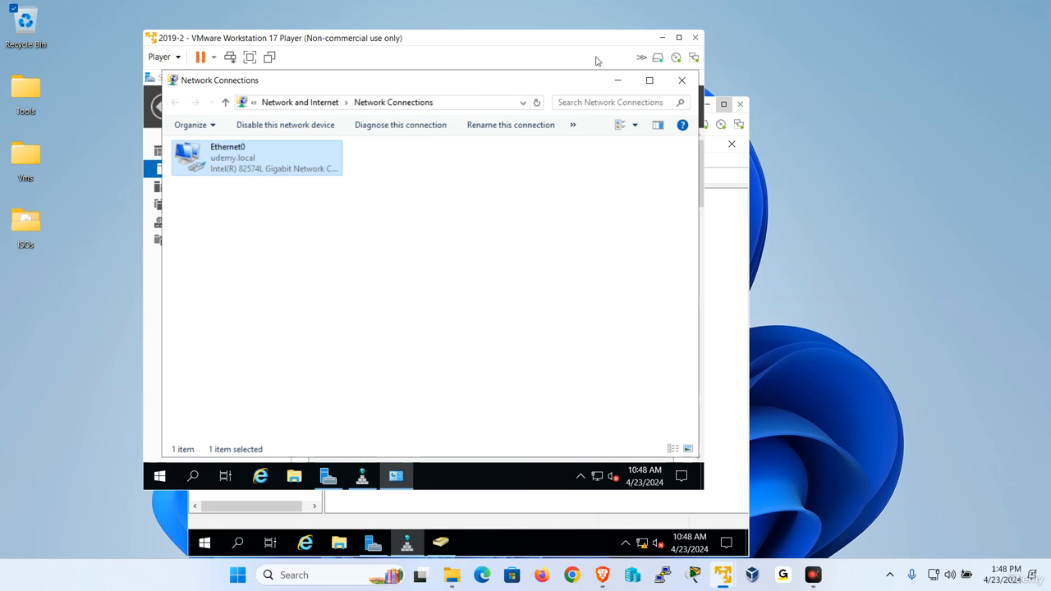
On 2019-1, open the Ethernet0 adapter properties from Server Manager's Local Server page
left_click(662, 37)
left_click(441, 239)
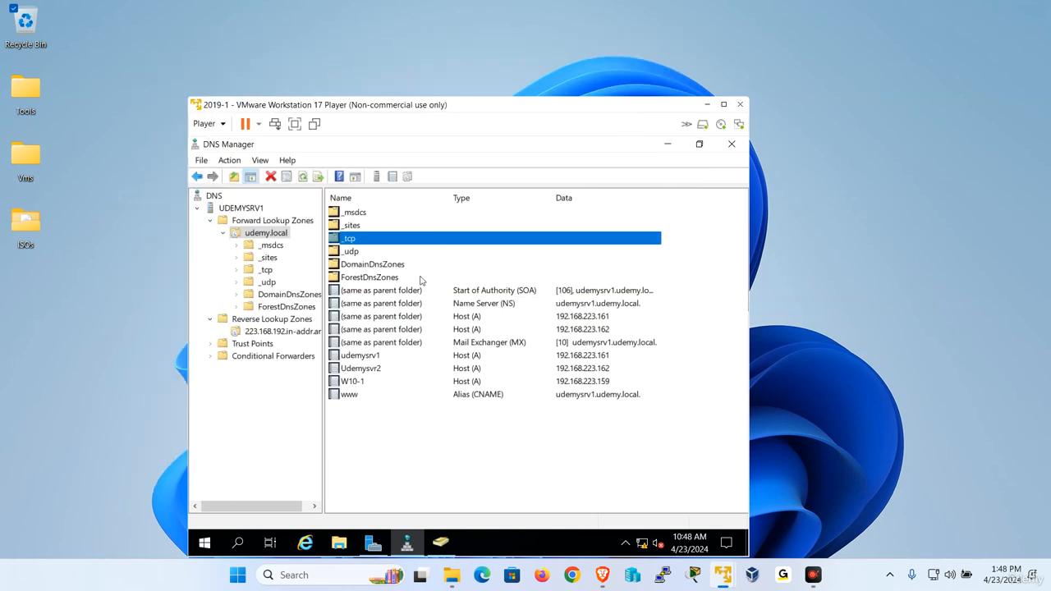
left_click(375, 543)
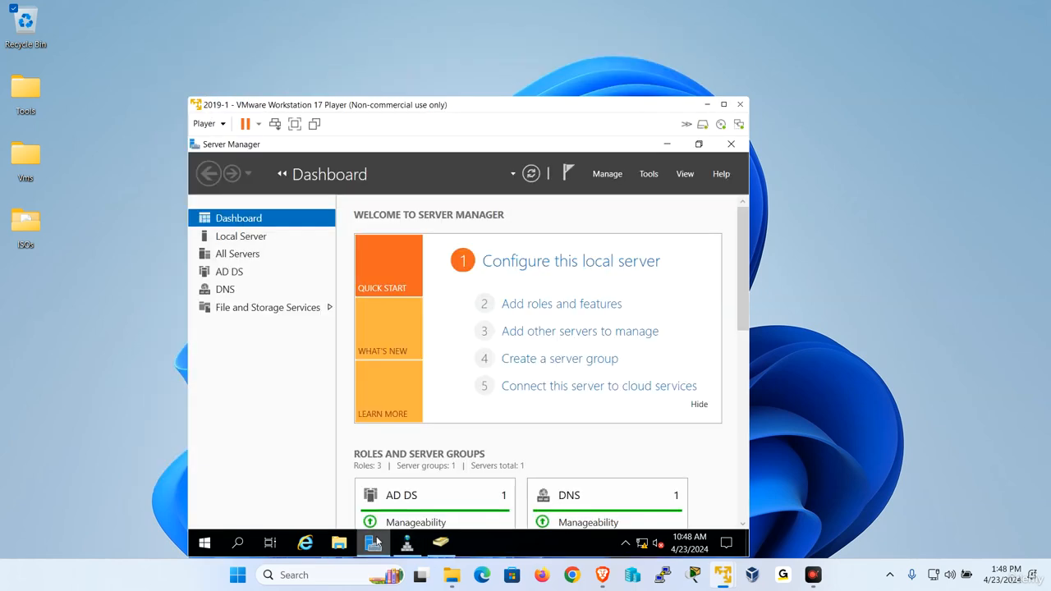
left_click(238, 237)
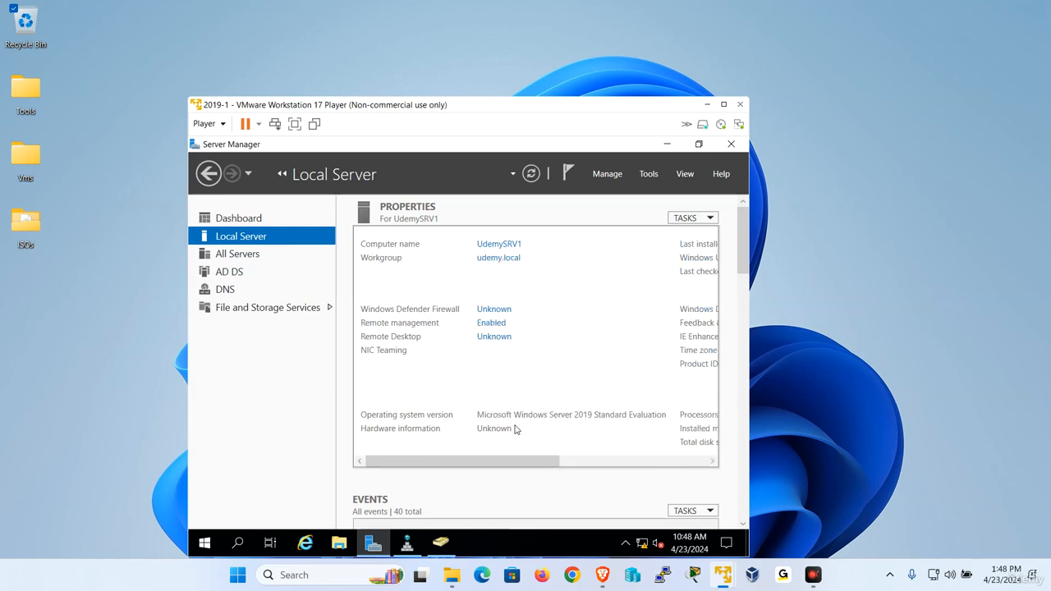
left_click(510, 365)
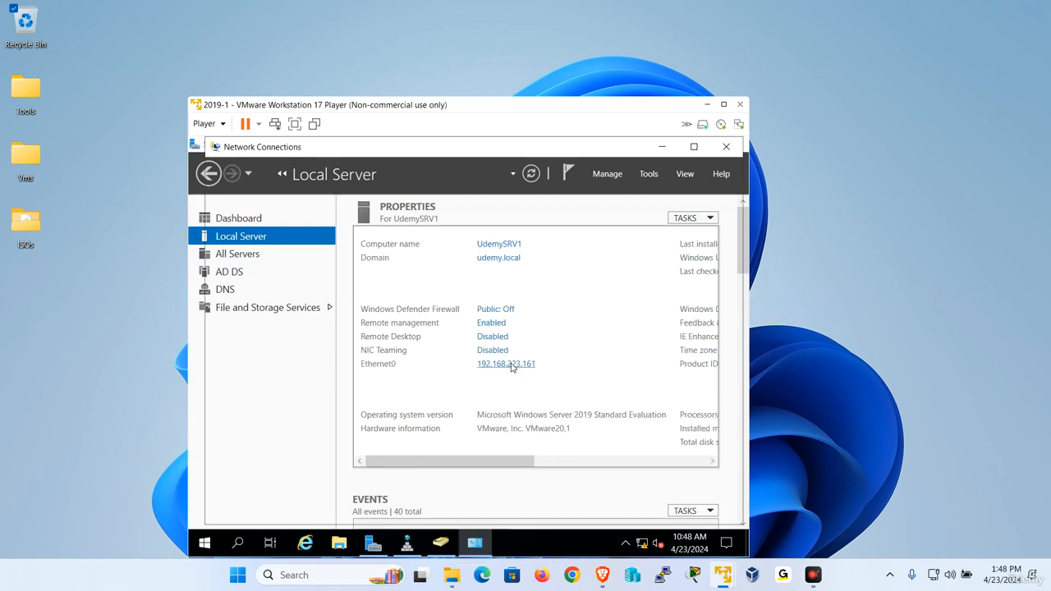
left_click(271, 238)
right_click(278, 239)
left_click(319, 372)
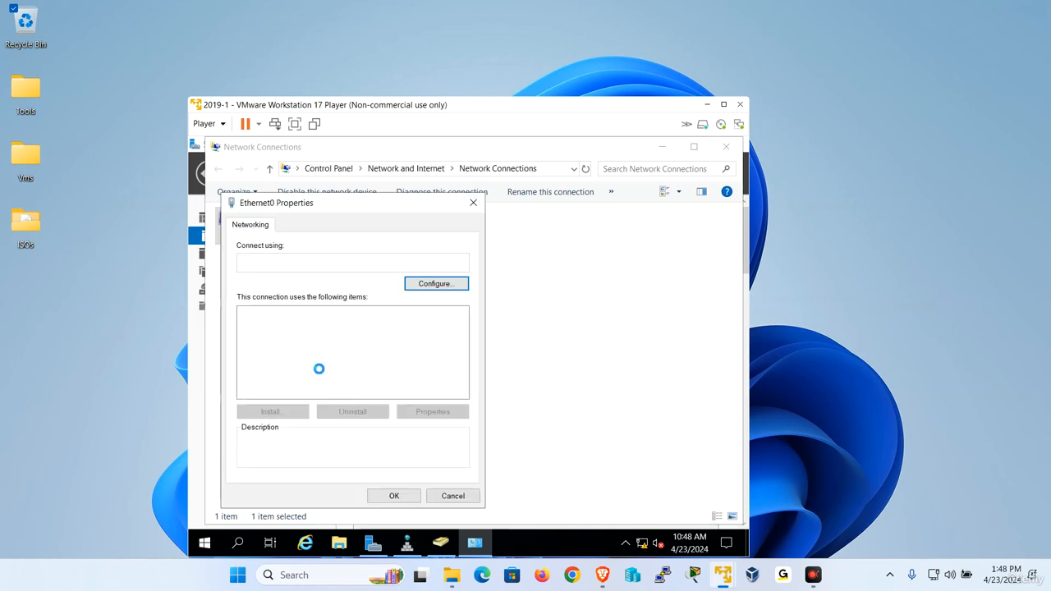
Change the preferred DNS server to 192.168.223.162, keeping 192.168.223.161 as alternate, and save
left_click(355, 347)
double_click(355, 348)
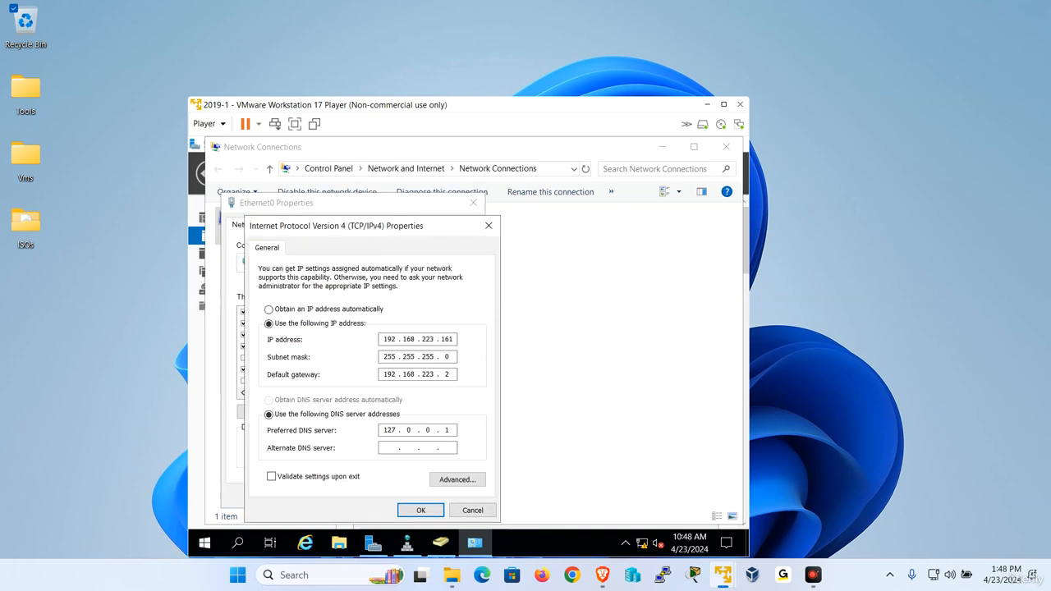
type("192 . 168 . 223 . 162")
double_click(447, 431)
left_click(432, 510)
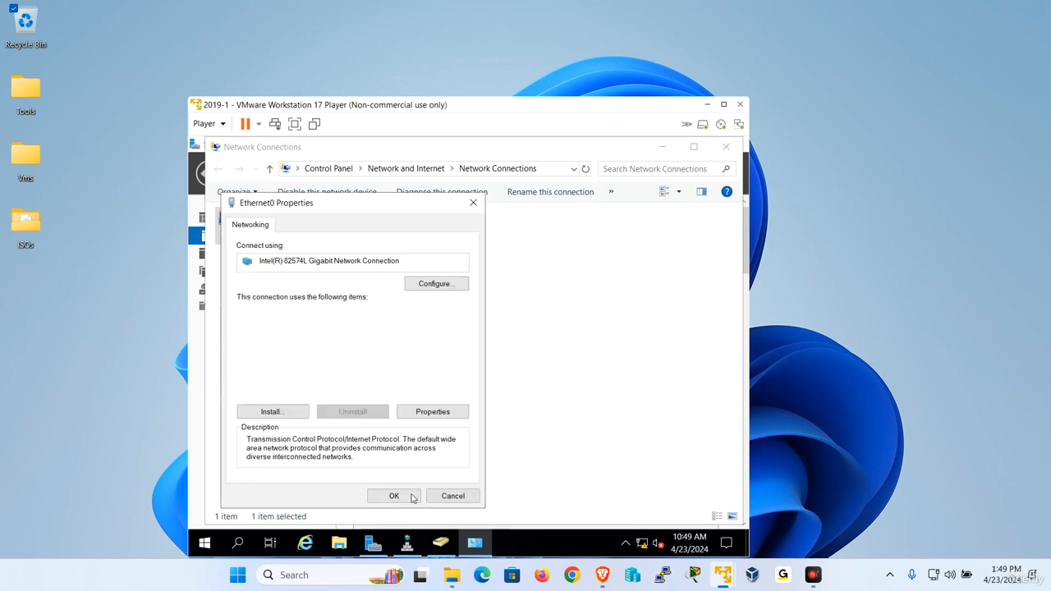
left_click(392, 496)
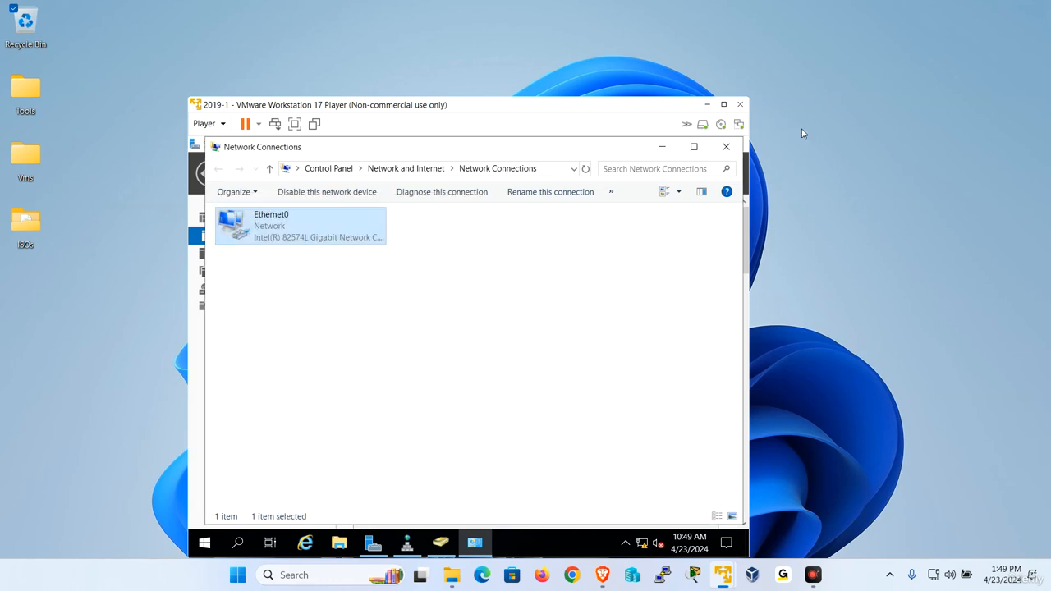
Refresh udemy.local in DNS Manager and confirm its properties still show Secure only updates
left_click(726, 146)
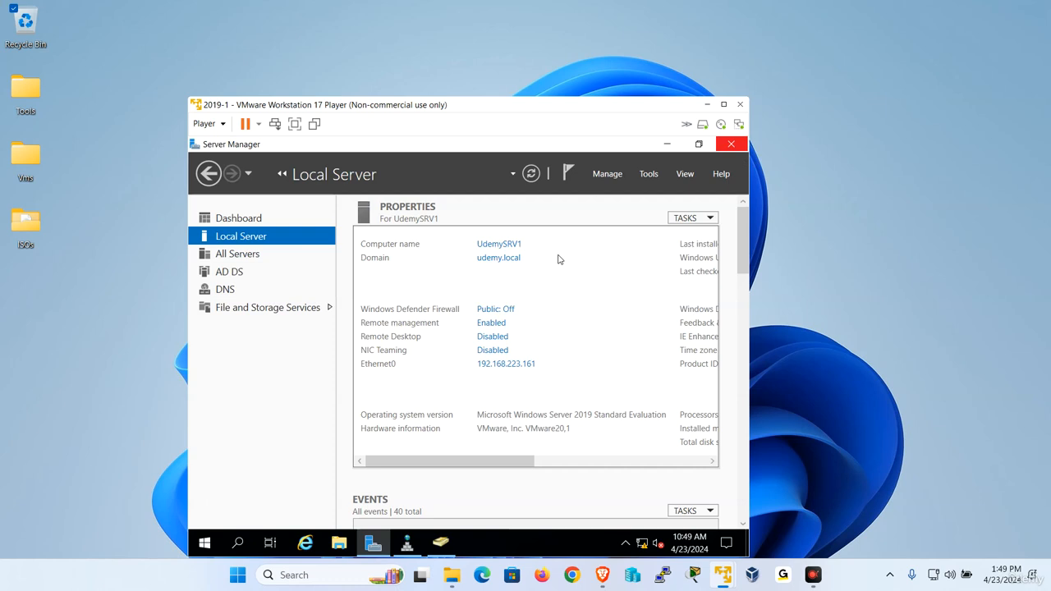
left_click(406, 542)
right_click(272, 237)
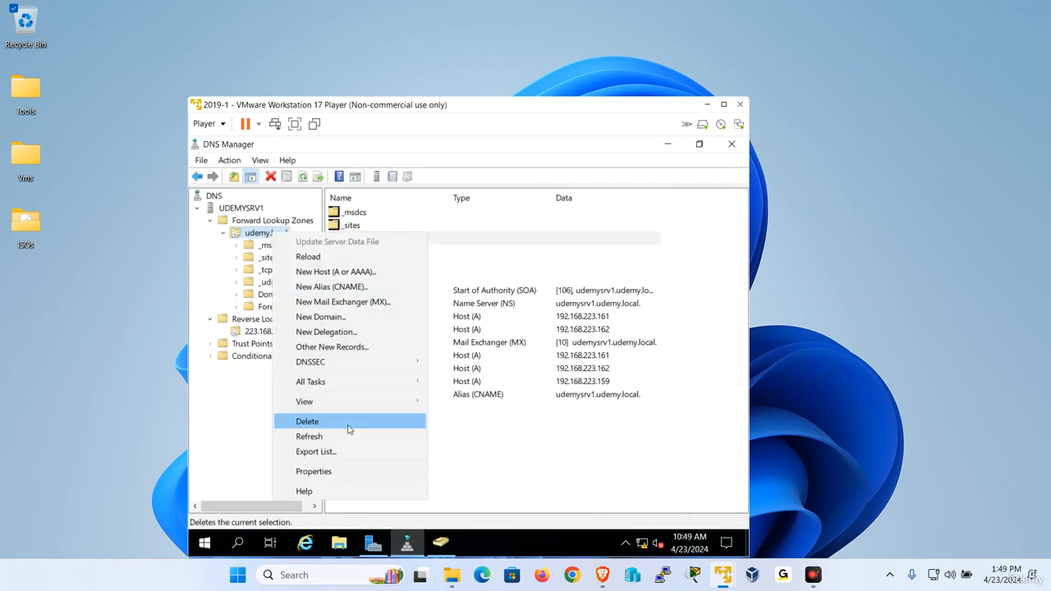
left_click(348, 436)
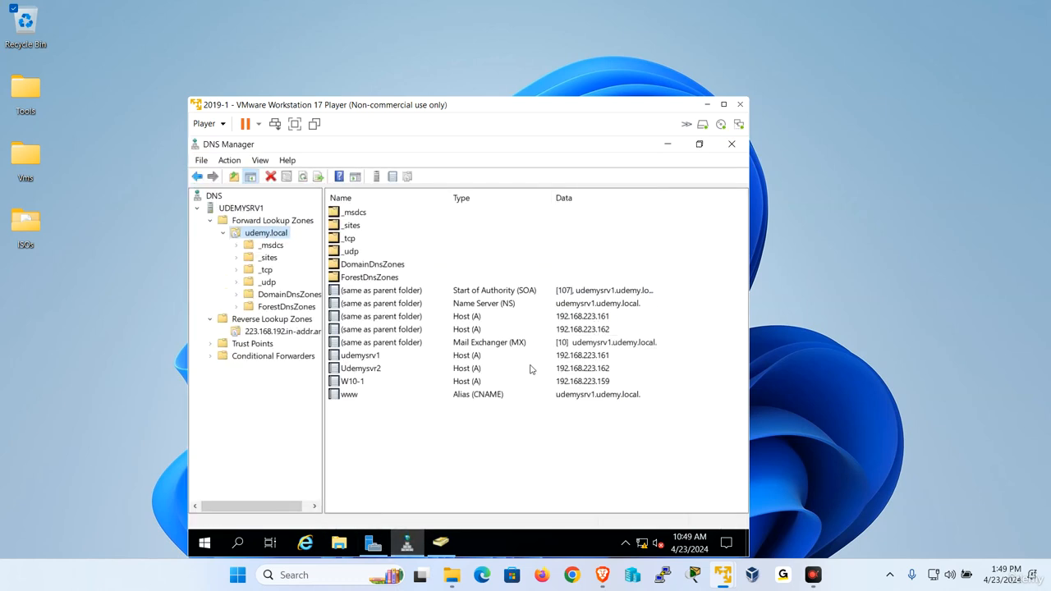
right_click(265, 235)
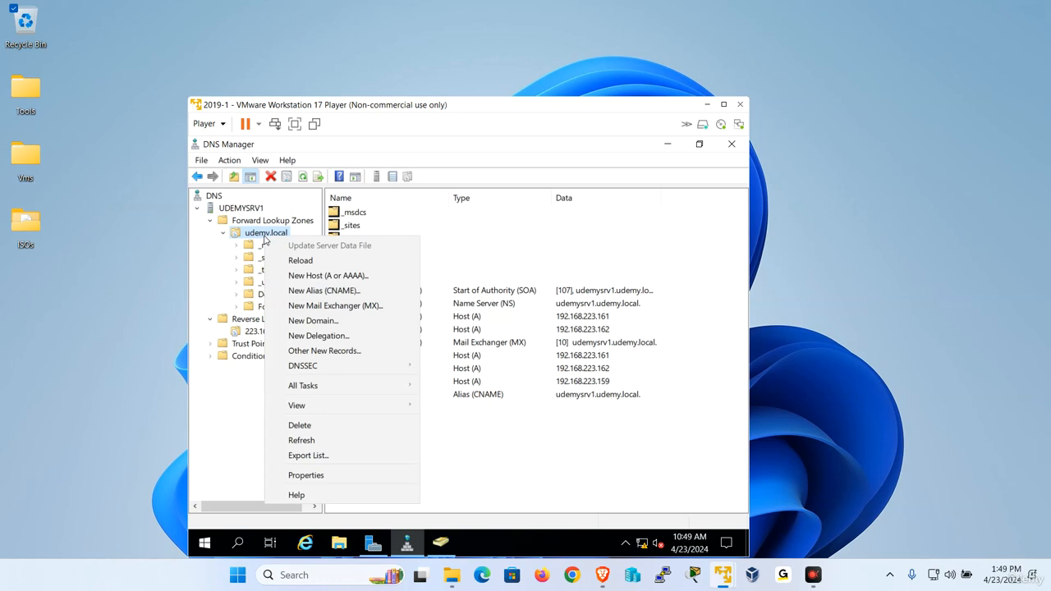
left_click(318, 474)
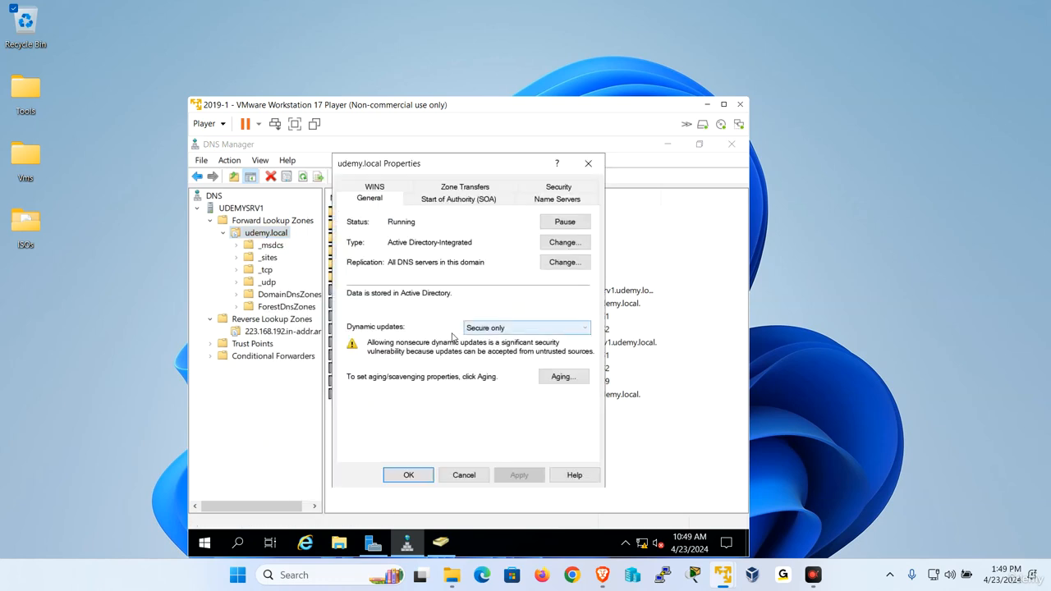
left_click(464, 475)
left_click(366, 382)
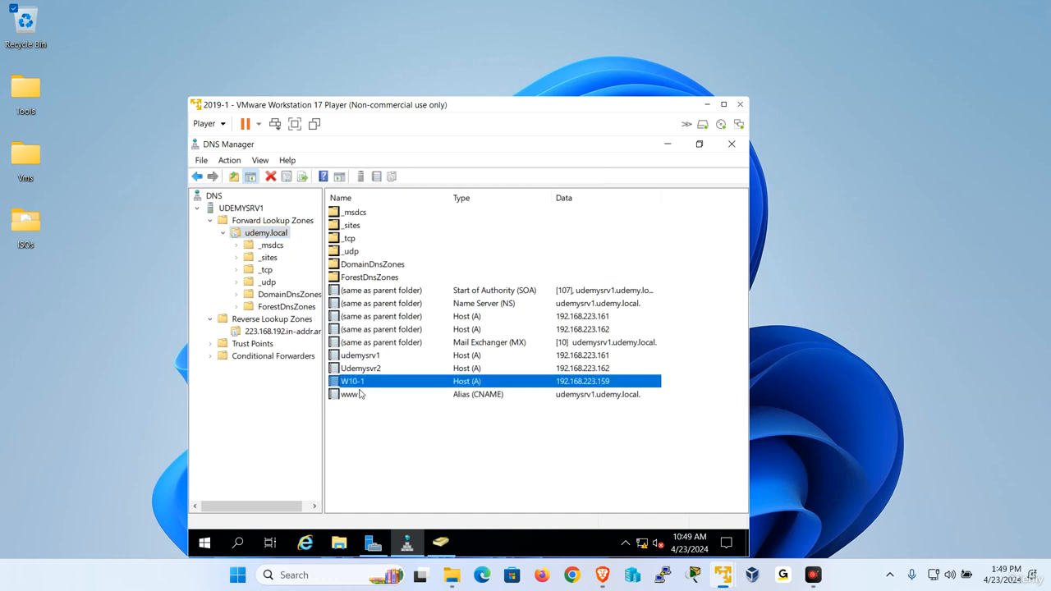
Launch the 10-1 Windows 10 VM from VMware Player and sign in with its password
right_click(722, 575)
left_click(736, 495)
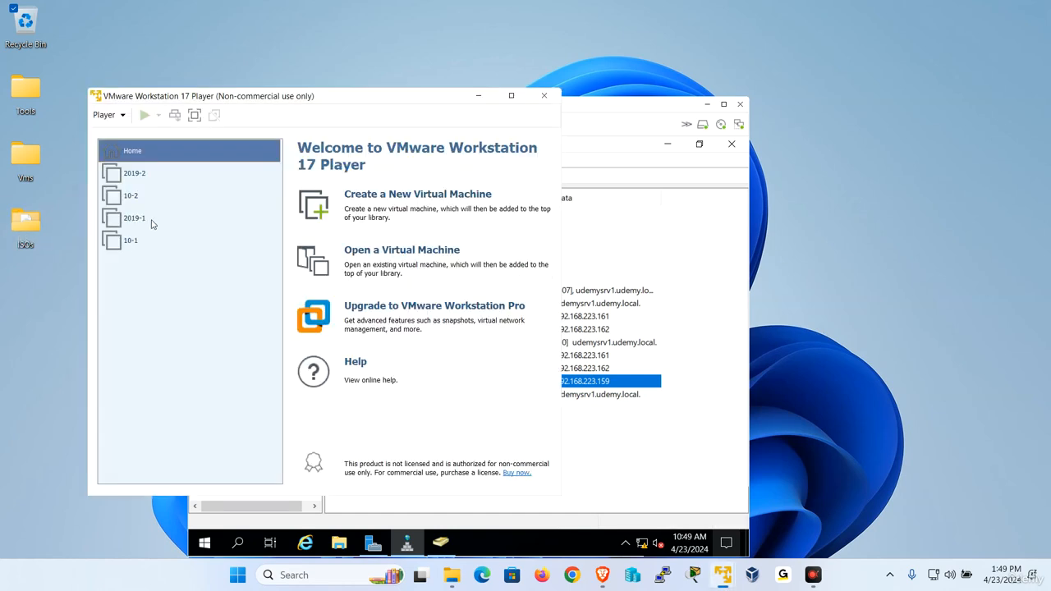
double_click(145, 244)
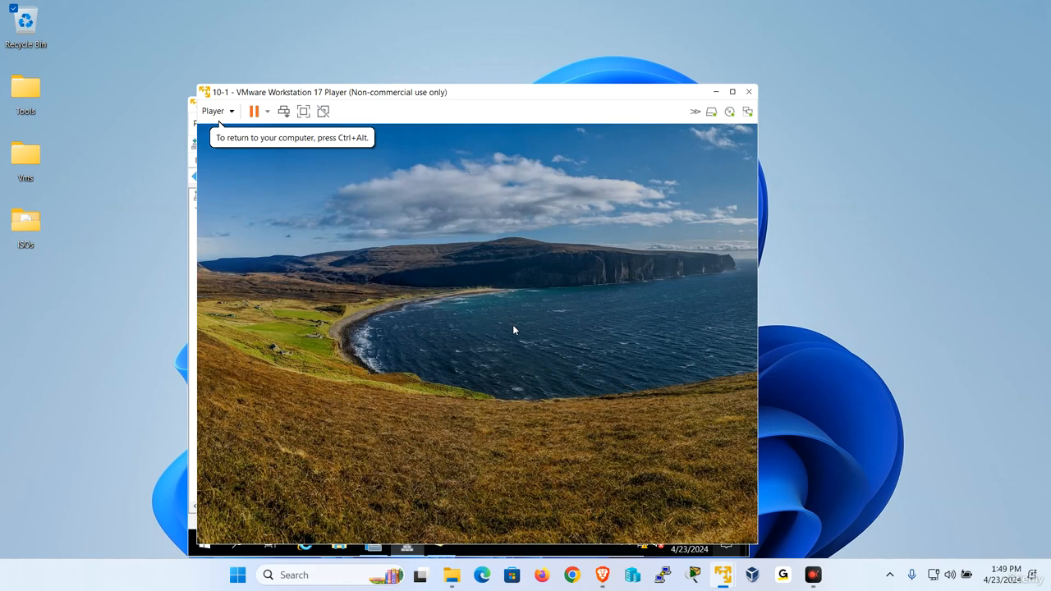
left_click(431, 363)
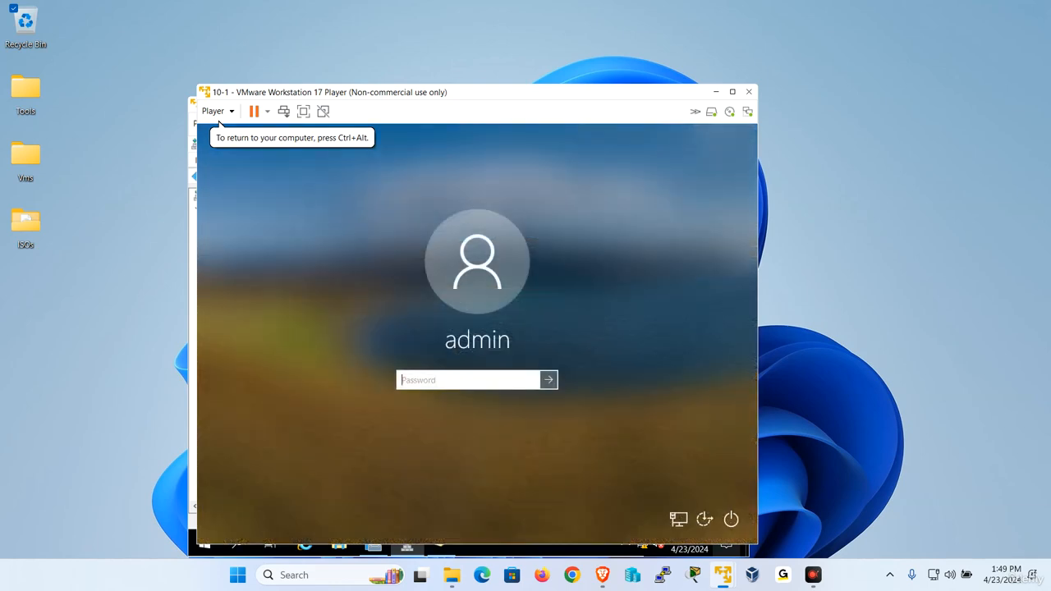
type("••••")
key("Return")
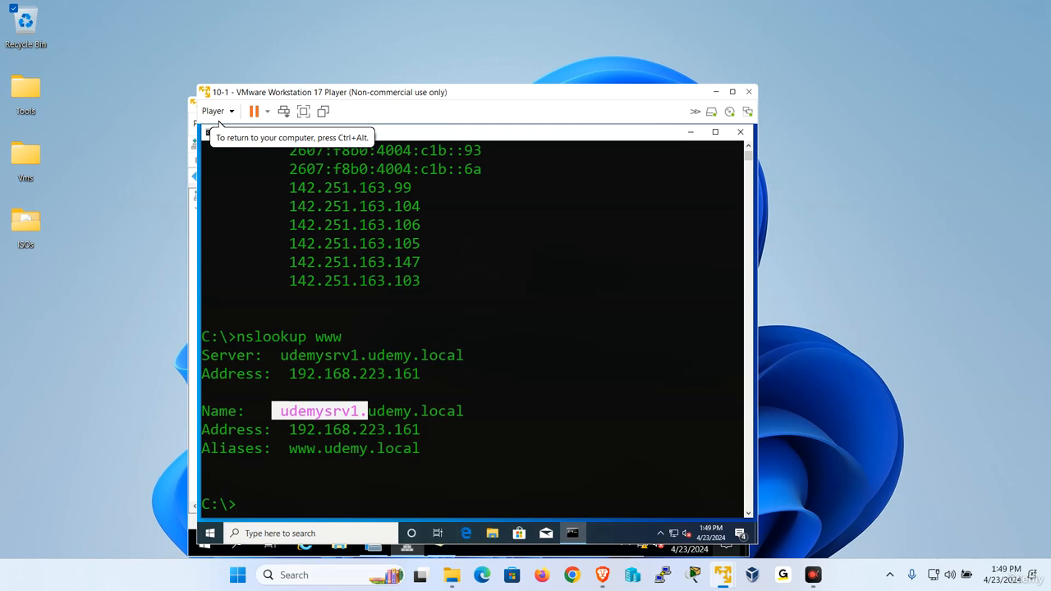
Close the client's Command Prompt and delete the W10-1 host record from udemy.local on 2019-1
left_click(739, 133)
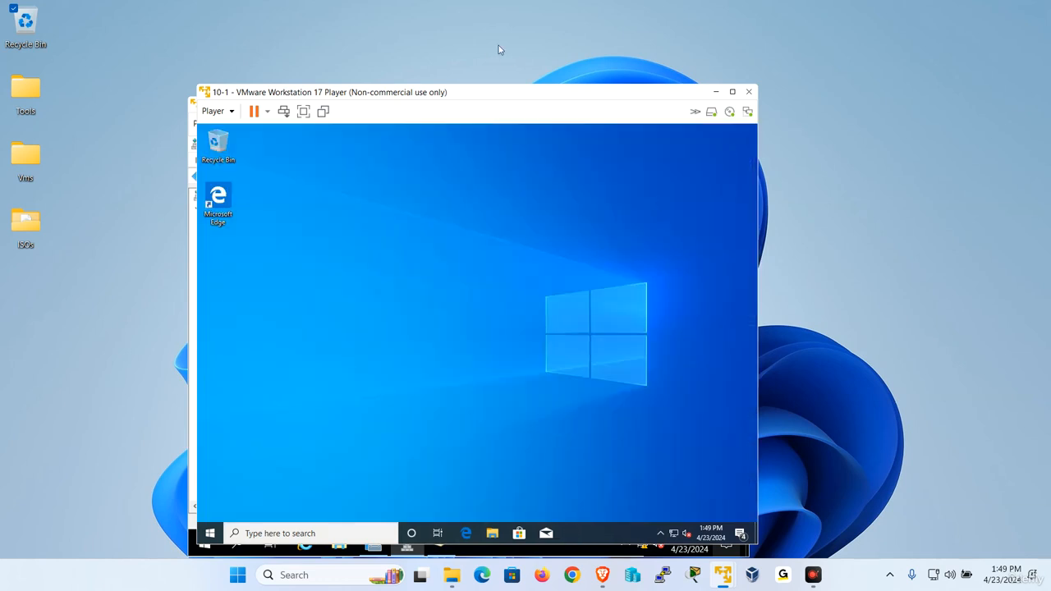
left_click_drag(473, 91, 676, 89)
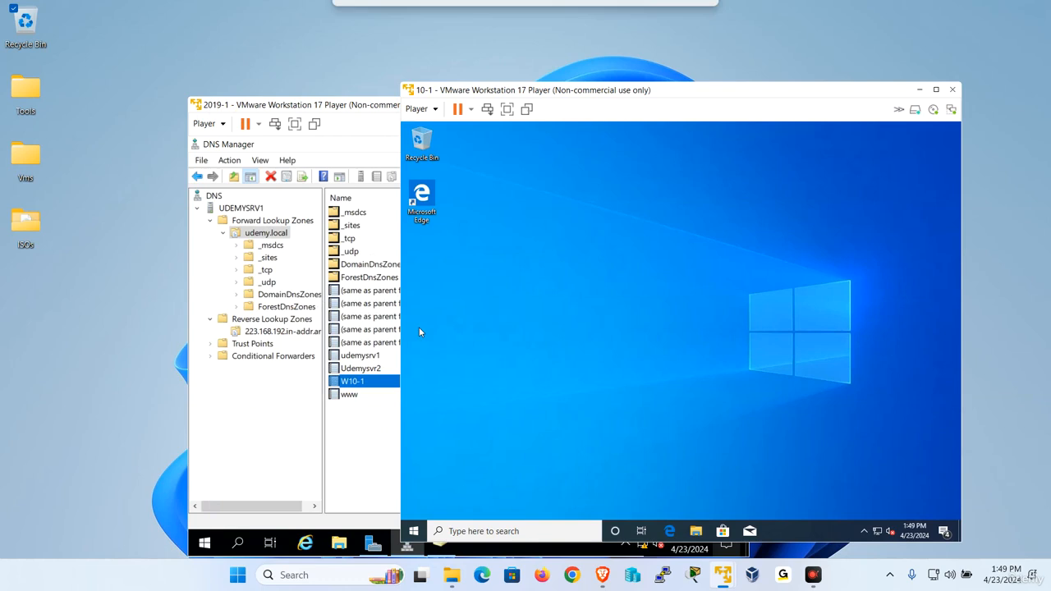
left_click(346, 441)
right_click(368, 386)
left_click(381, 393)
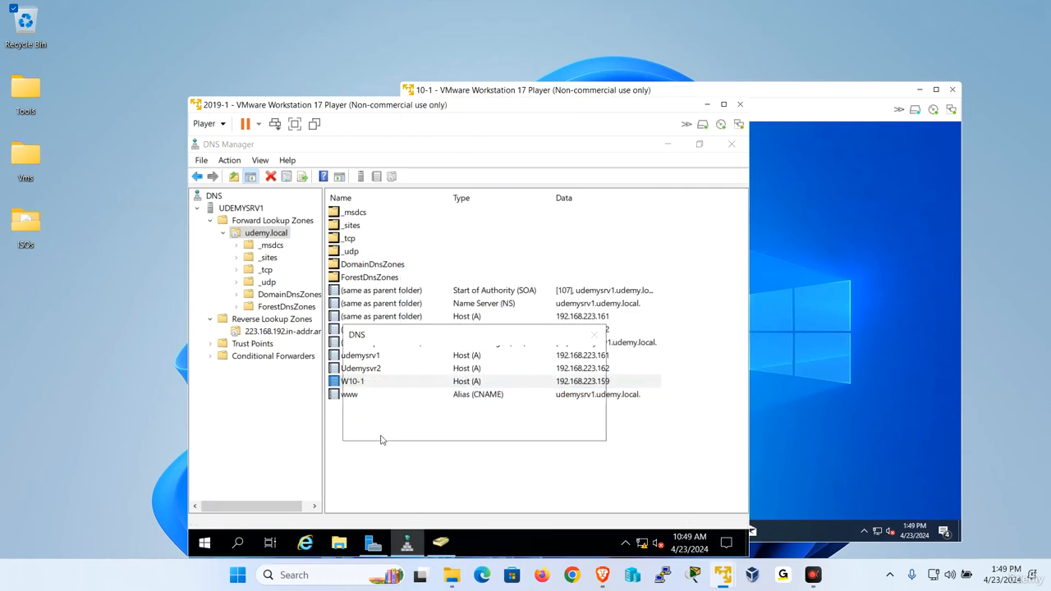
left_click(504, 422)
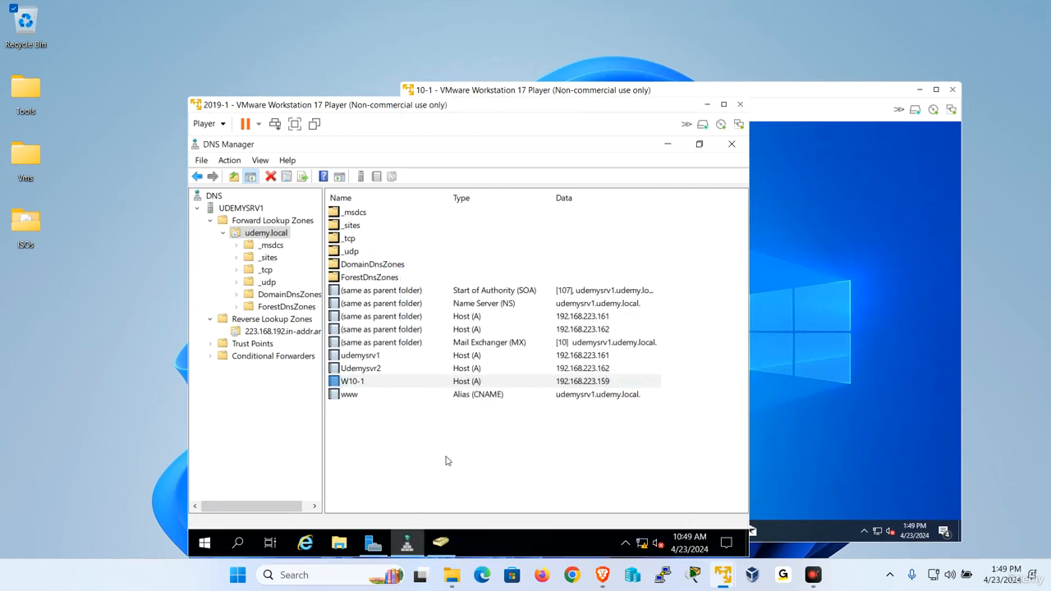
left_click(804, 322)
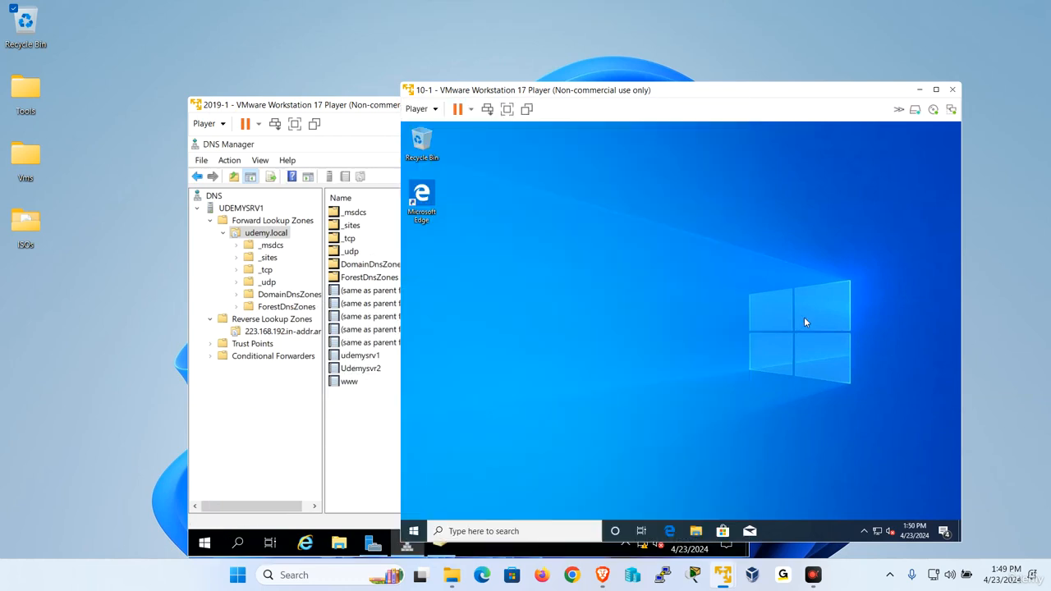
Open Command Prompt as administrator on the 10-1 client
left_click(496, 530)
type("cmd")
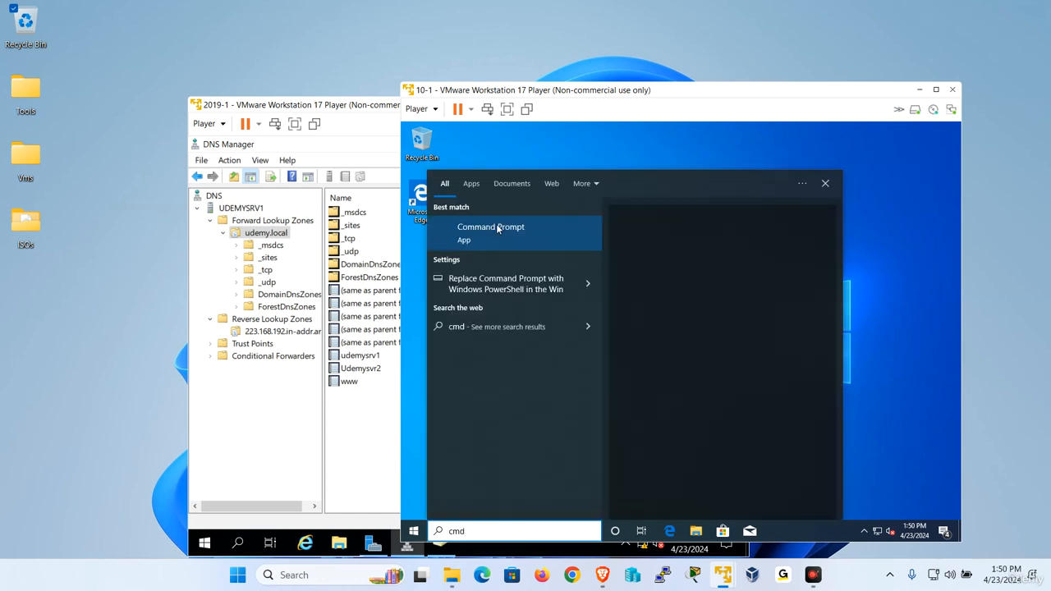
right_click(468, 236)
left_click(505, 244)
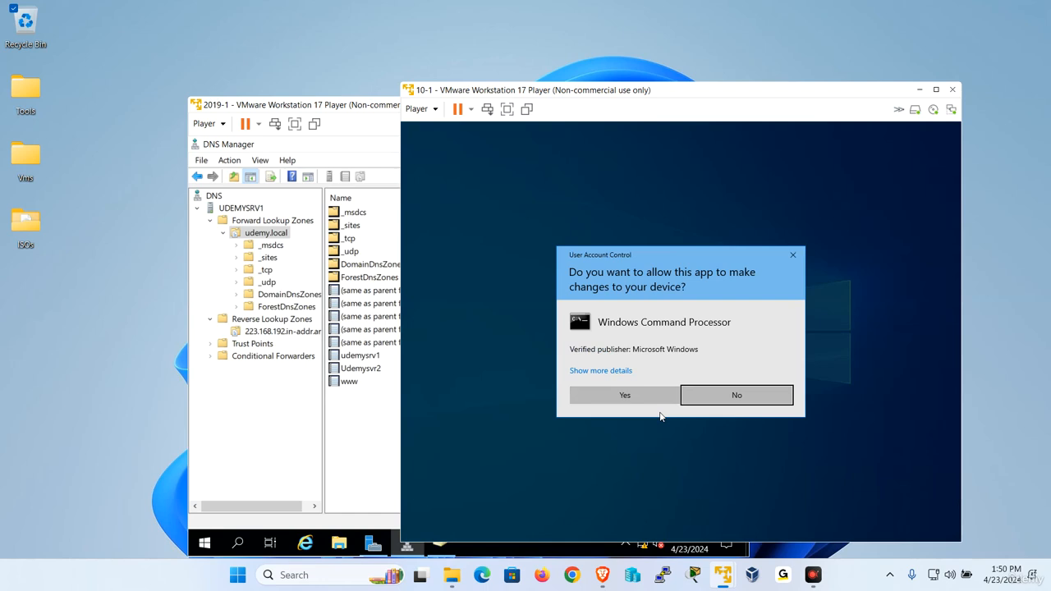
left_click(657, 397)
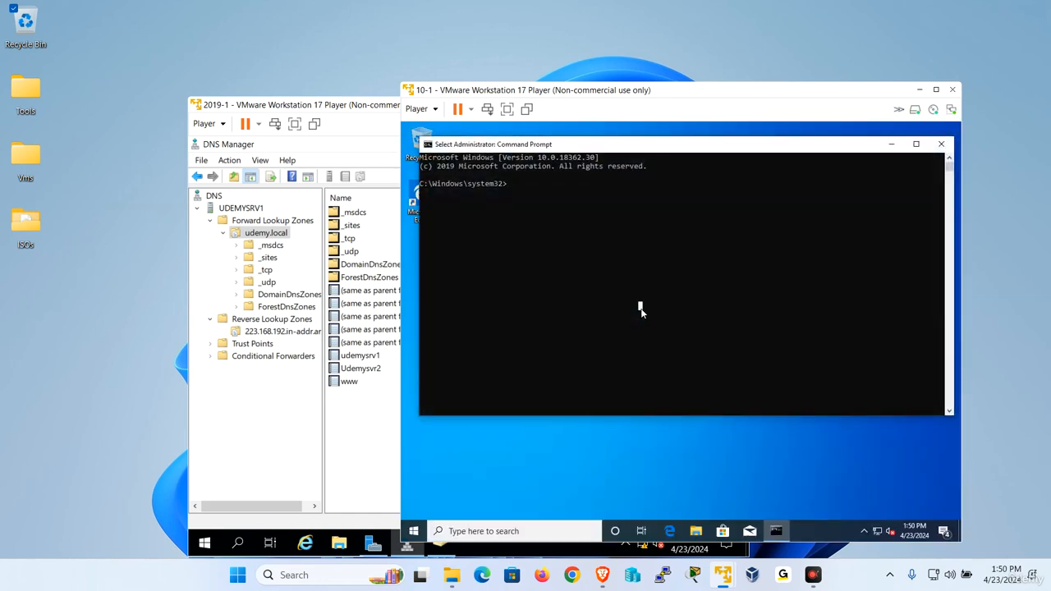
Switch to C:\, set green text with color 2, and run ipconfig /registerdns
scroll(640, 308, "up", 2, "ctrl")
type("cd\\")
key("Return")
type("c")
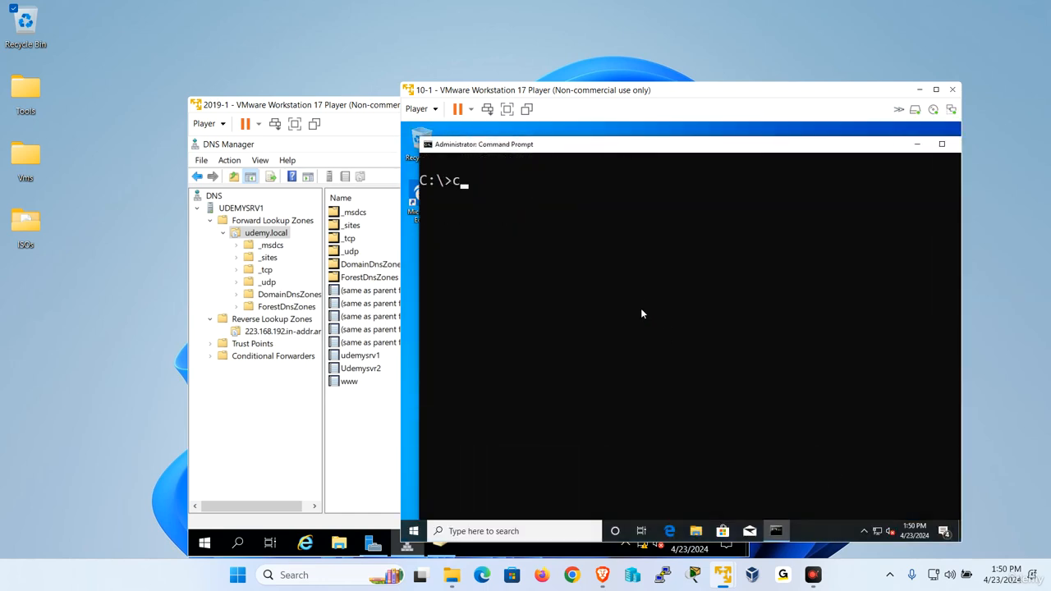
type("olor 2")
key("Return")
type("ipconfig /r")
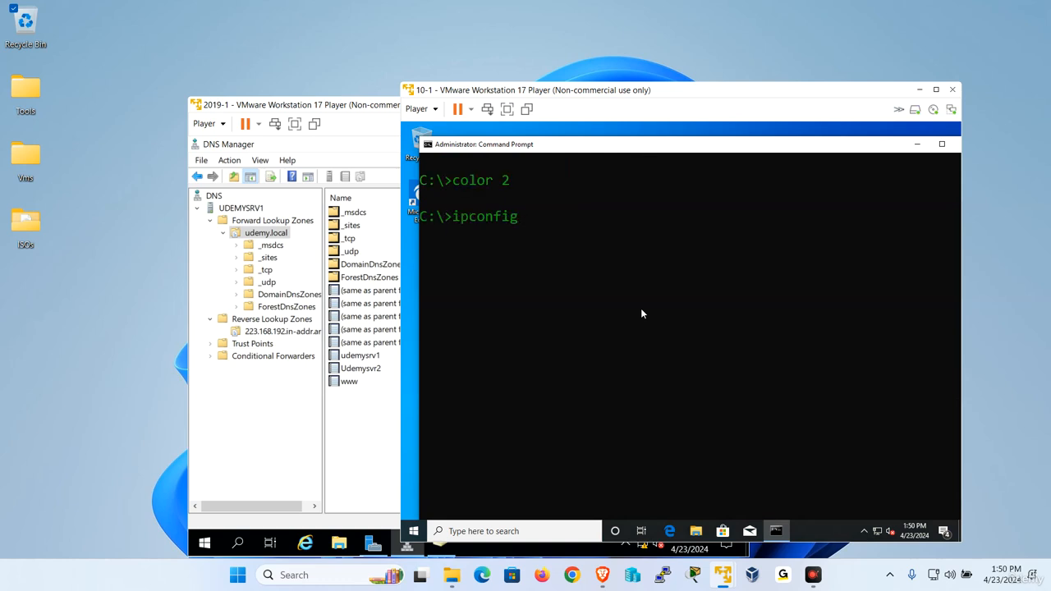
type("egisterdns")
key("Return")
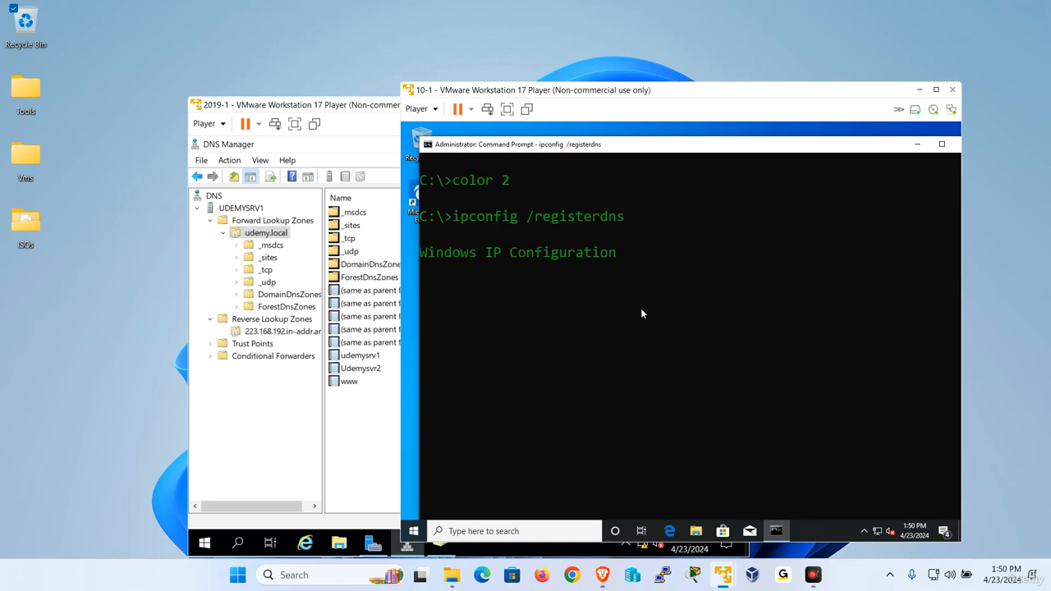
Refresh the udemy.local record list on the server and open the zone's properties
left_click(333, 428)
right_click(394, 420)
left_click(446, 415)
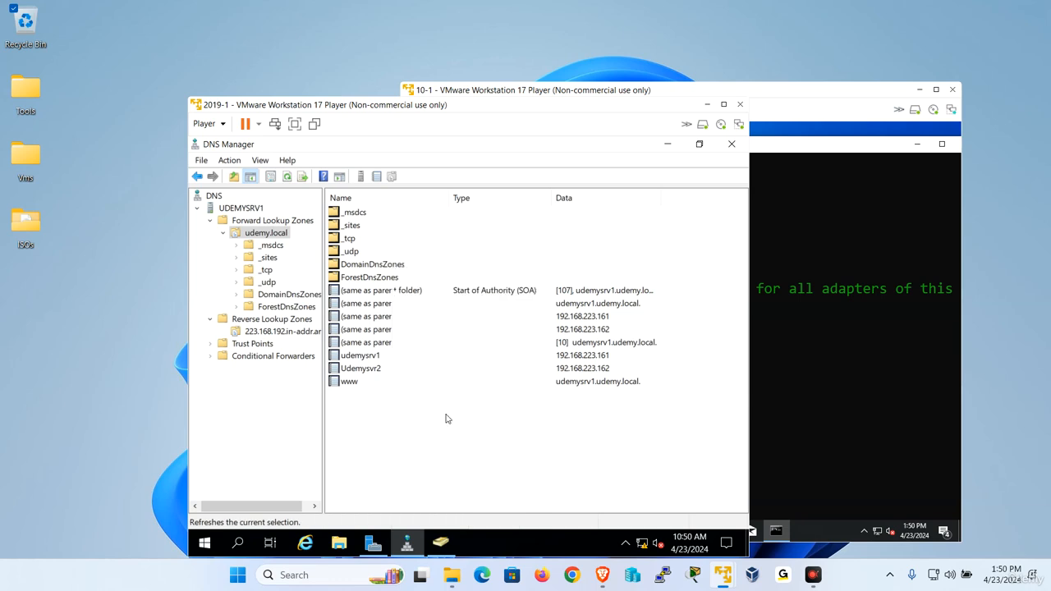
right_click(273, 235)
left_click(326, 475)
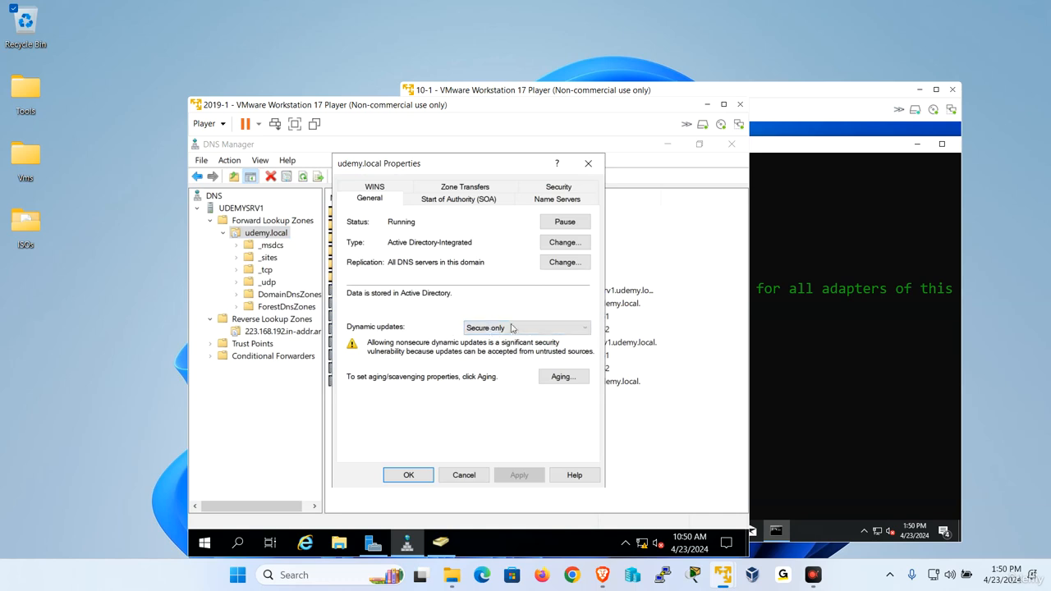
On the 10-1 client, show This PC's system details with full name W10-1.udemy.local
left_click(827, 333)
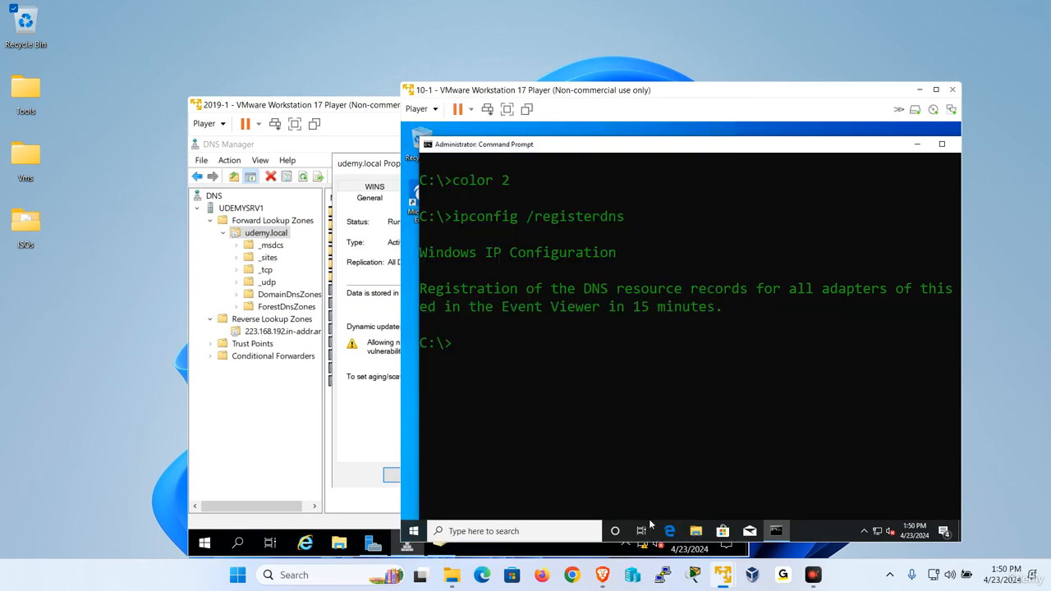
left_click(694, 529)
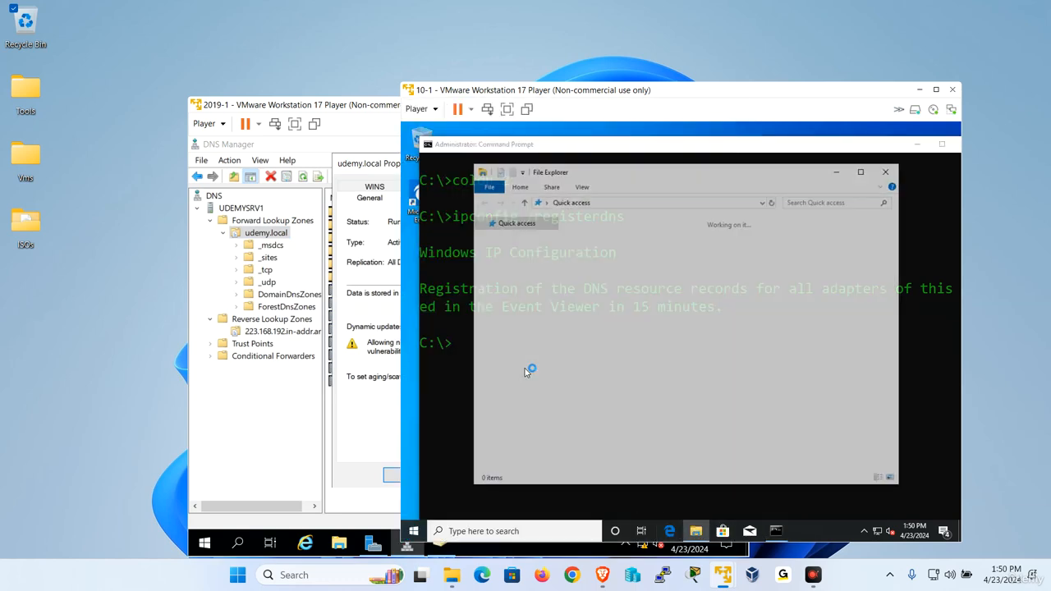
right_click(510, 354)
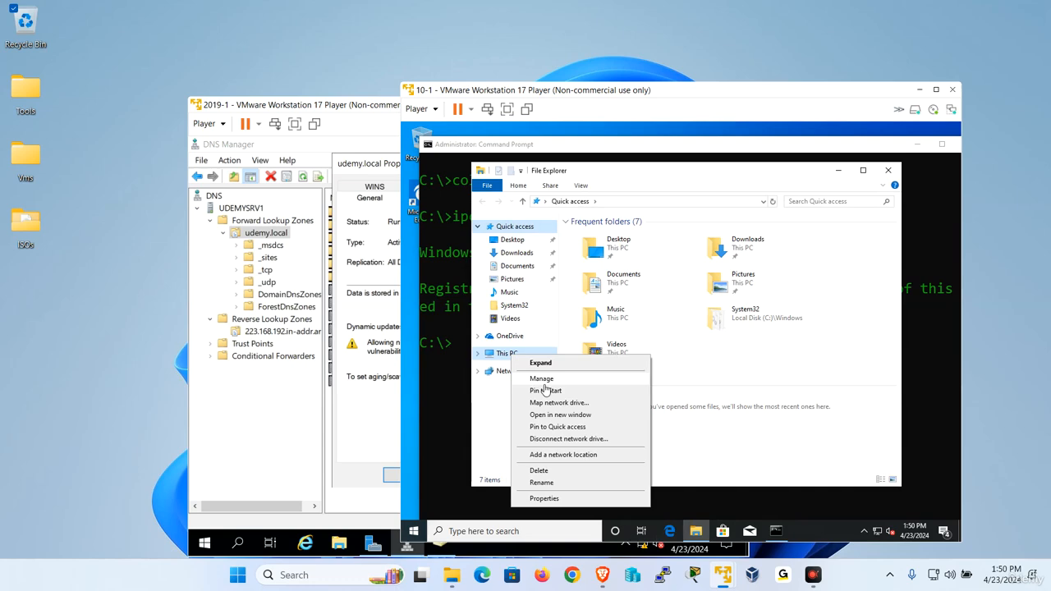
left_click(576, 498)
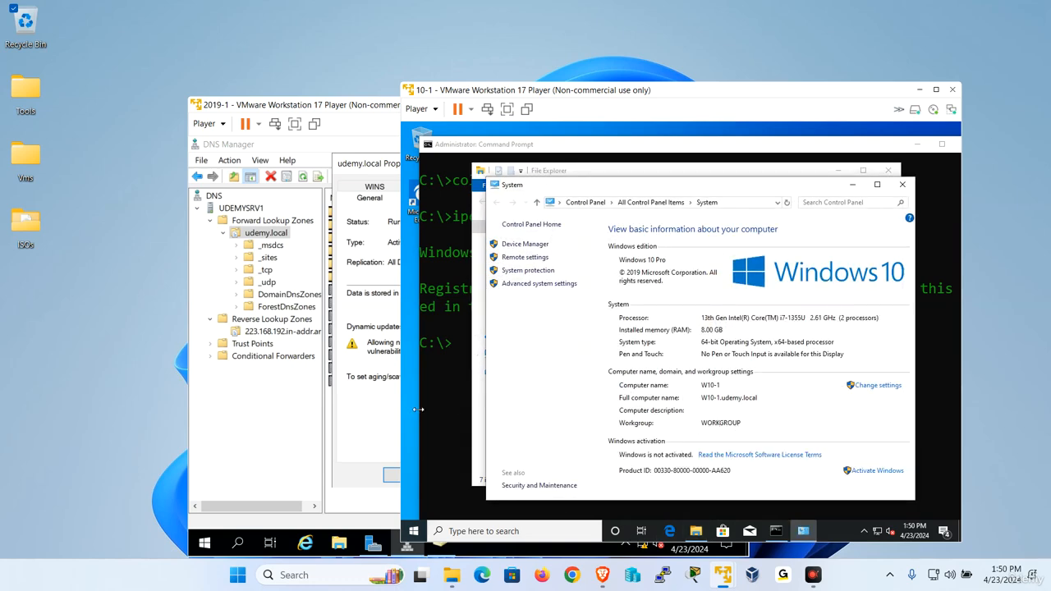
Set udemy.local's dynamic updates to Nonsecure and secure and apply the change
left_click(375, 410)
left_click(503, 328)
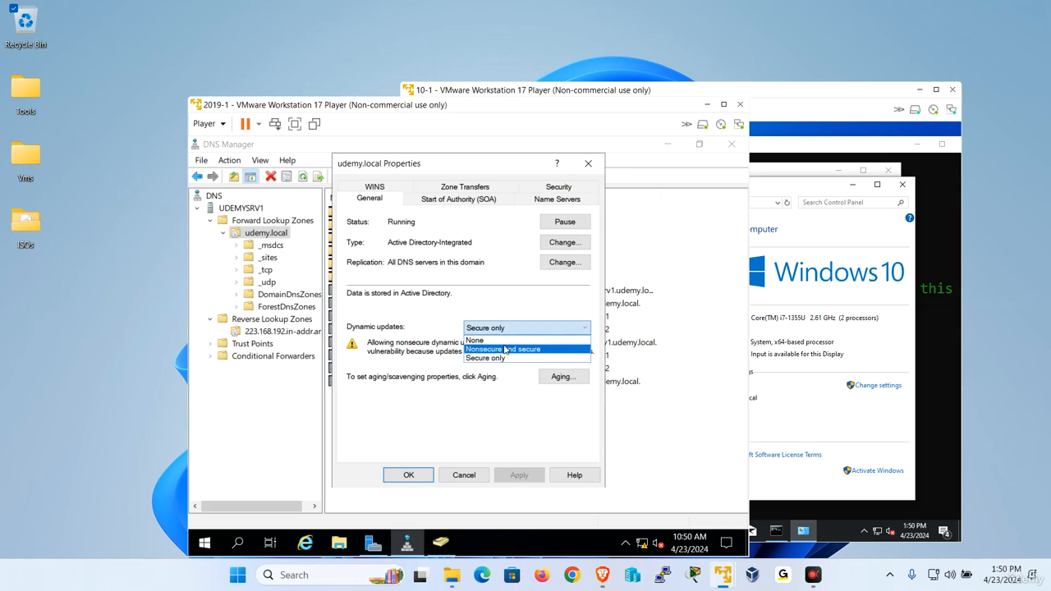
left_click(502, 349)
left_click(529, 477)
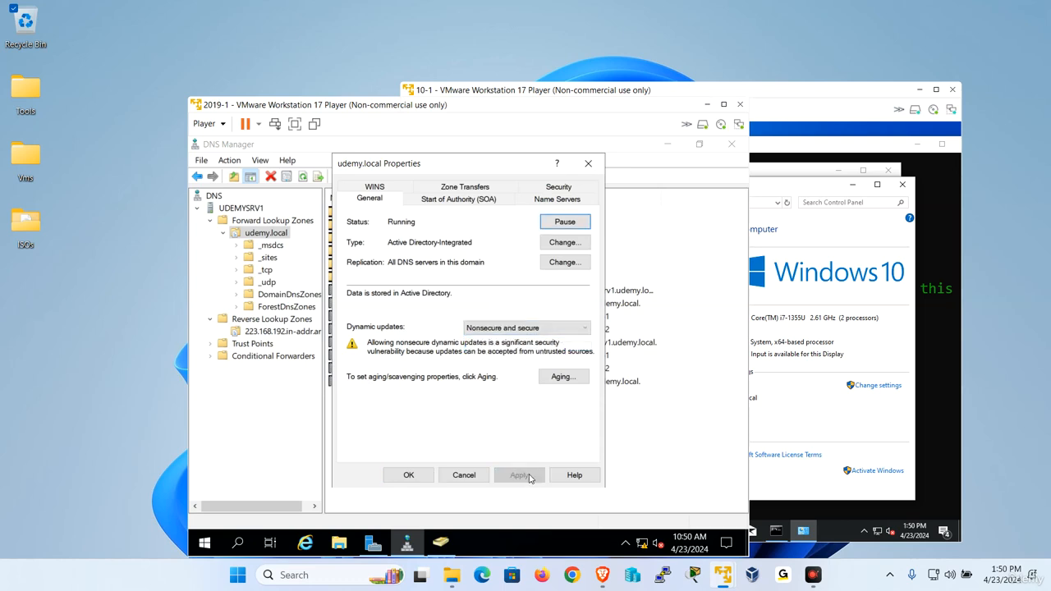
left_click(408, 475)
Rerun ipconfig /registerdns in the Windows 10 client's command prompt
left_click(930, 328)
left_click(435, 425)
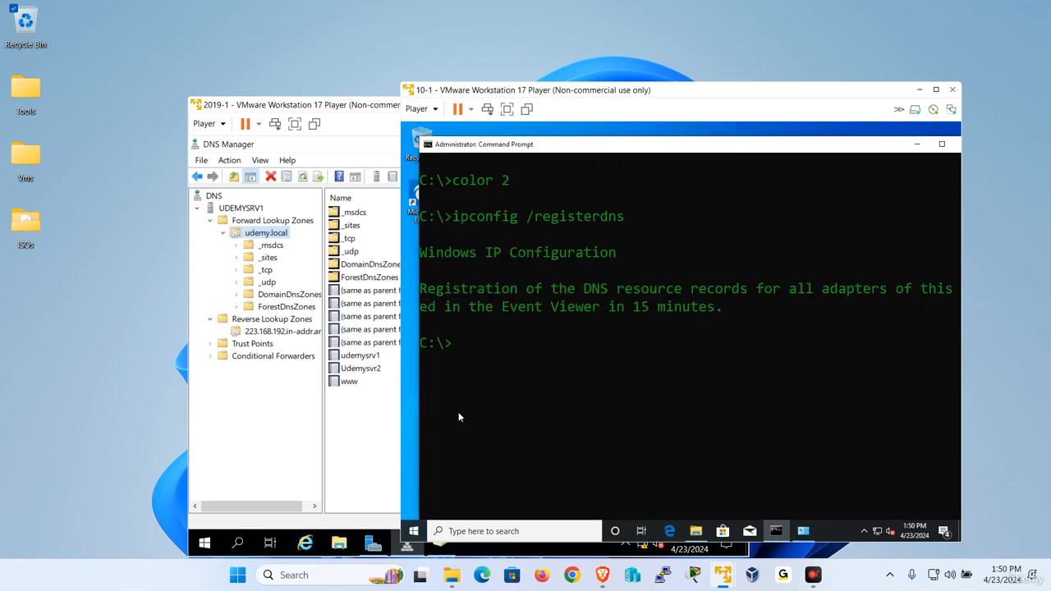
key("Up")
key("Return")
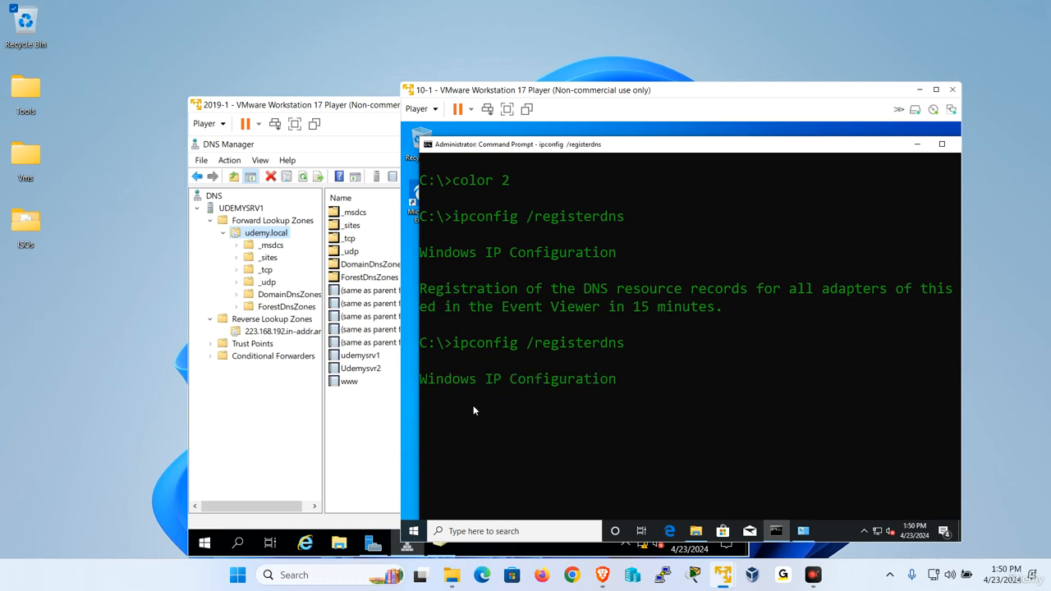
Refresh the udemy.local zone and delete the reappeared W10-1 Host (A) record
left_click(279, 239)
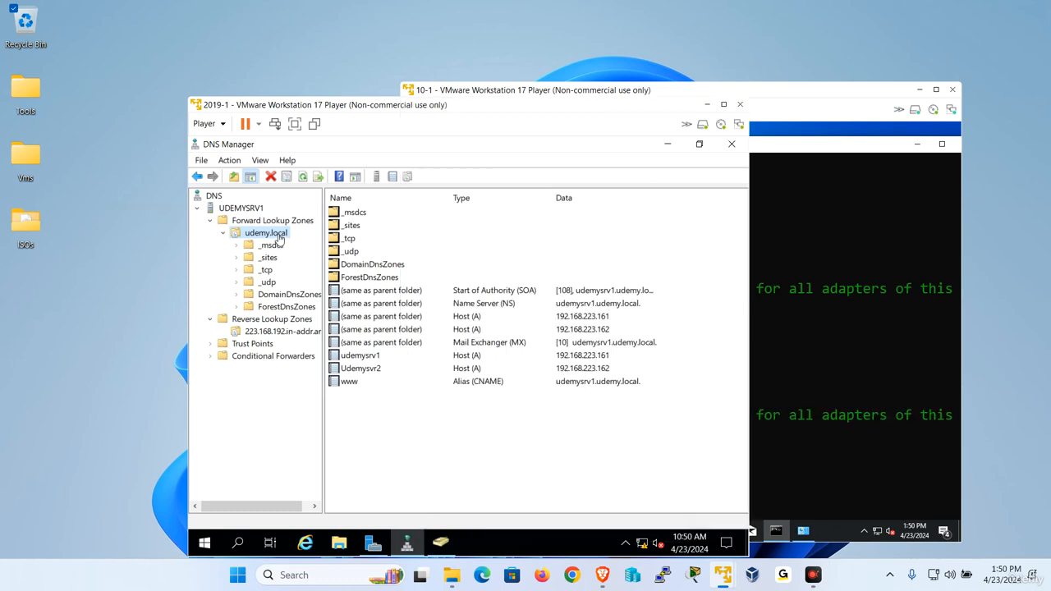
right_click(277, 237)
left_click(317, 440)
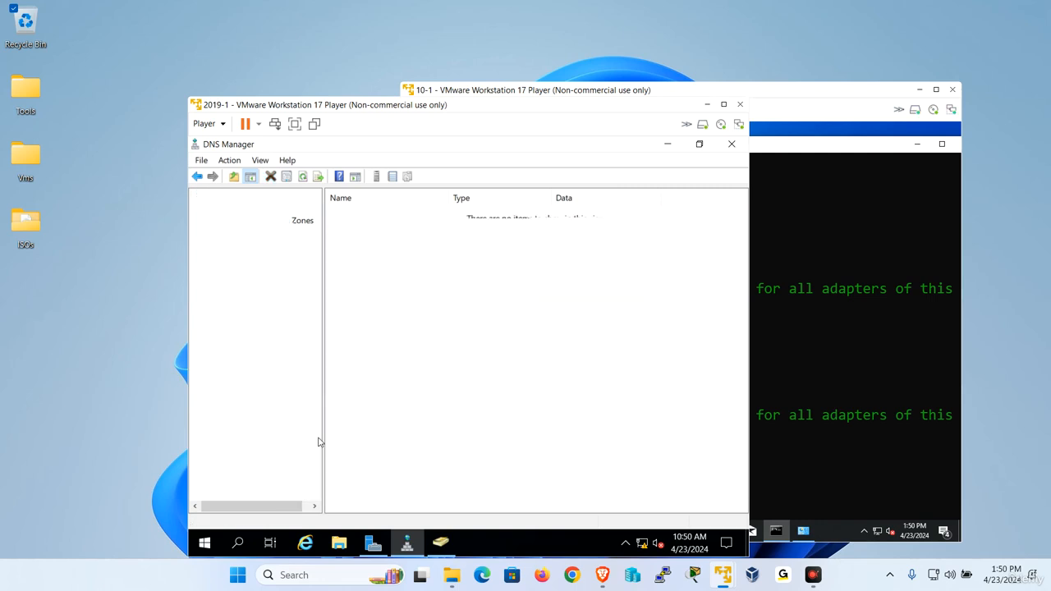
left_click(372, 383)
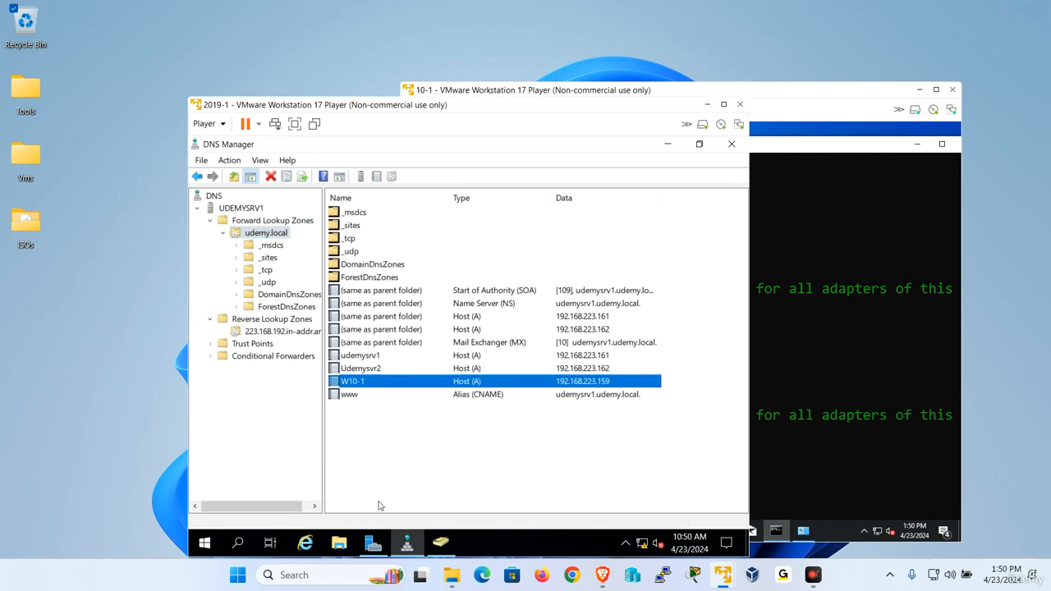
right_click(366, 387)
left_click(398, 395)
left_click(538, 427)
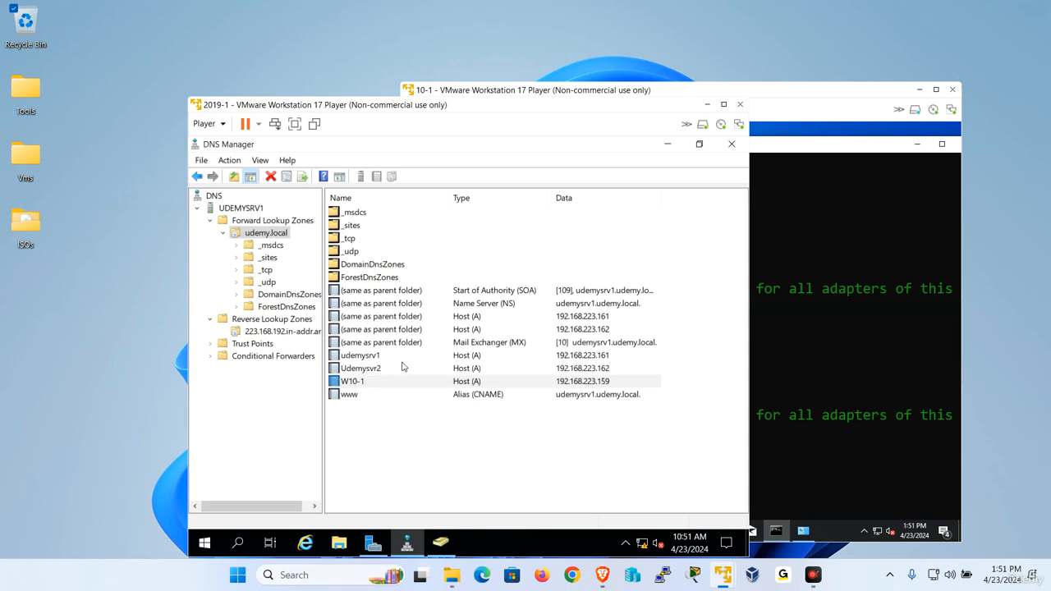
Switch udemy.local's dynamic updates back to Secure only
right_click(286, 239)
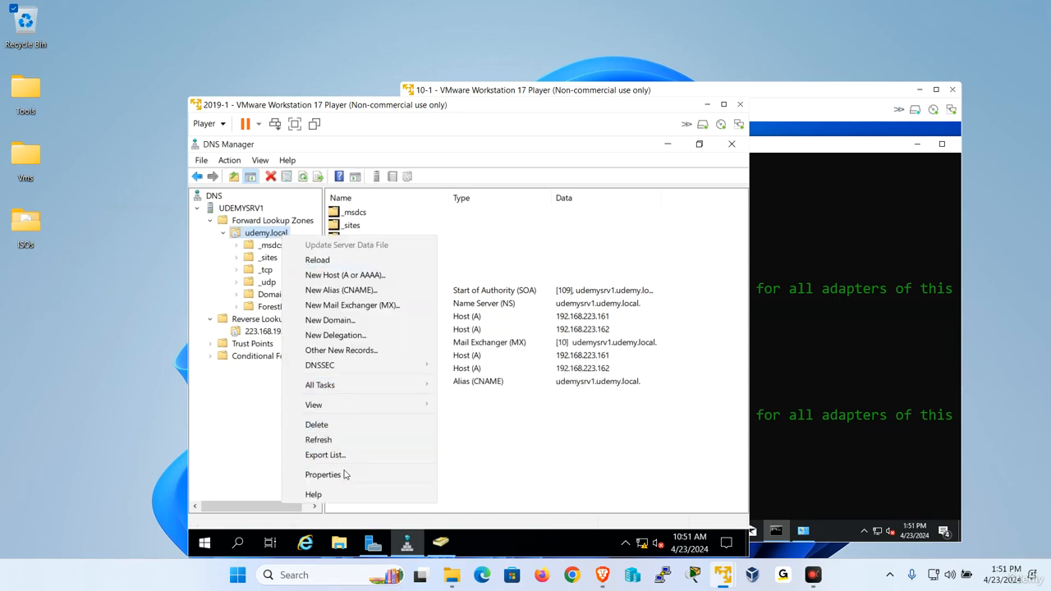
key("Escape")
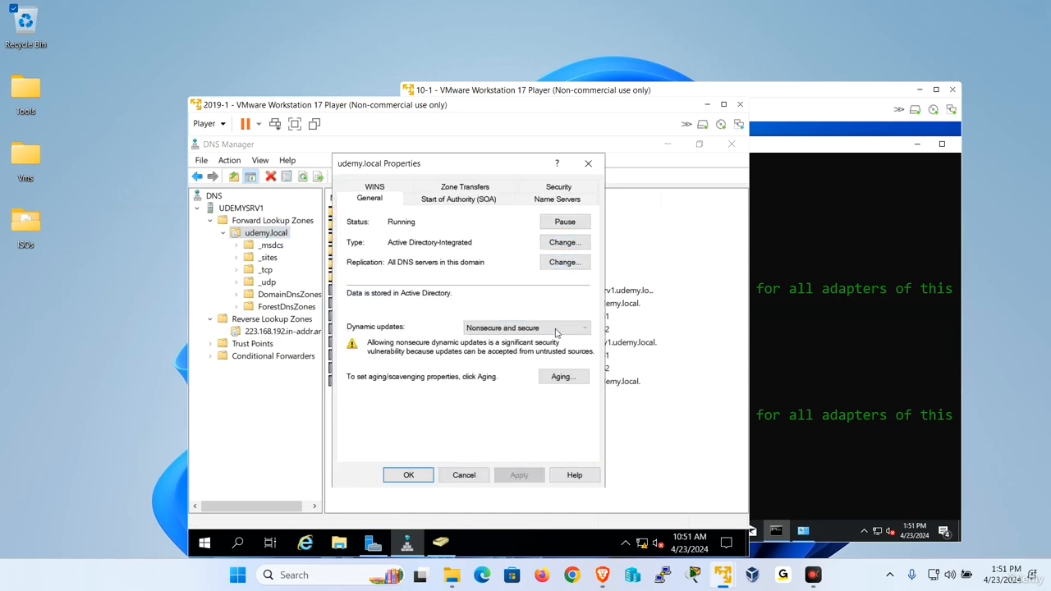
left_click(552, 329)
left_click(505, 358)
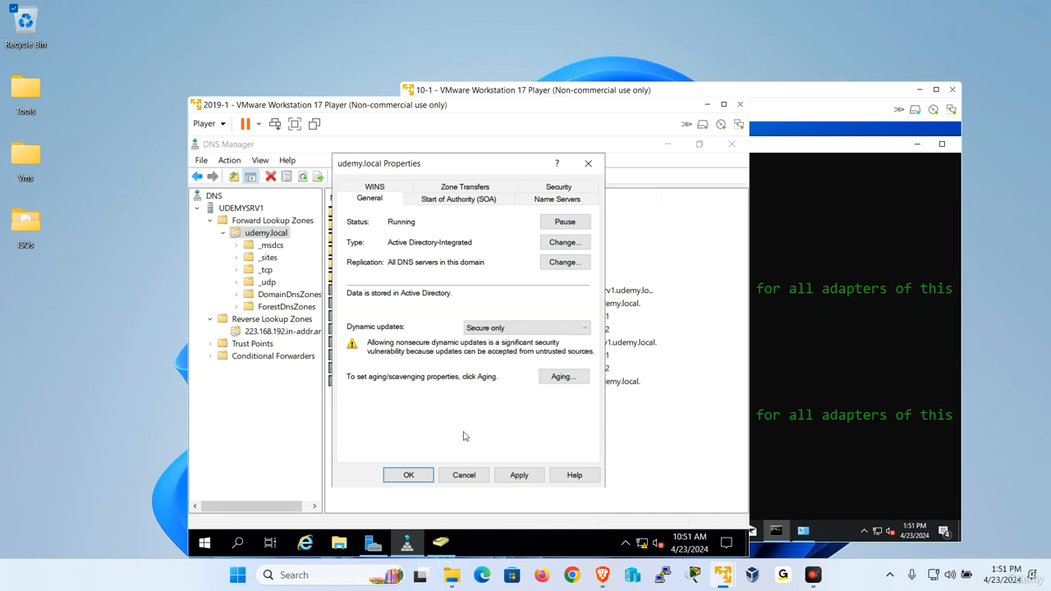
left_click(420, 475)
Launch Network Connections (ncpa.cpl) on the Windows 10 client via Run
left_click(843, 396)
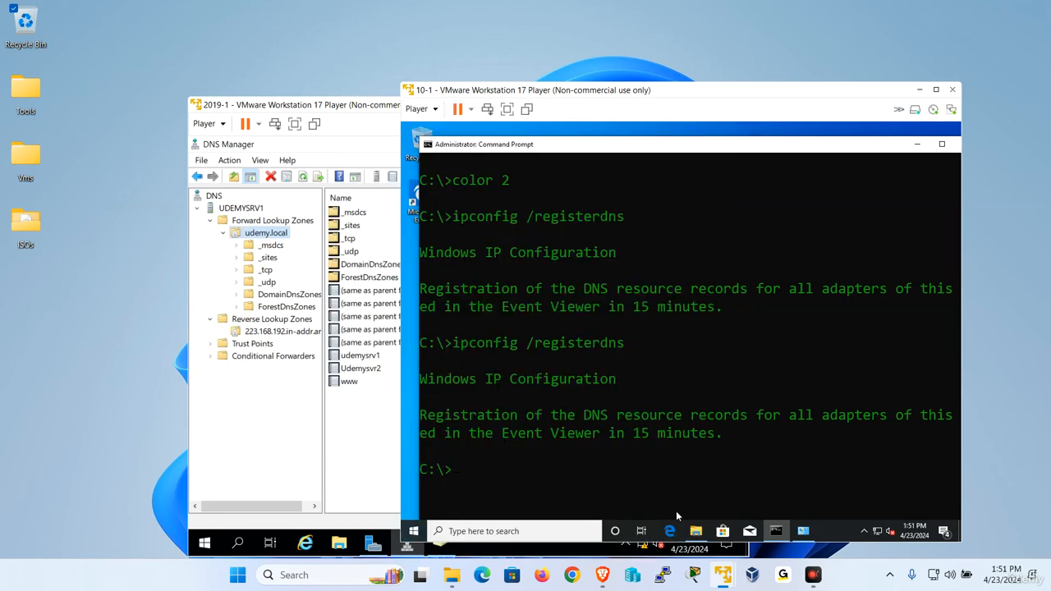
left_click(579, 453)
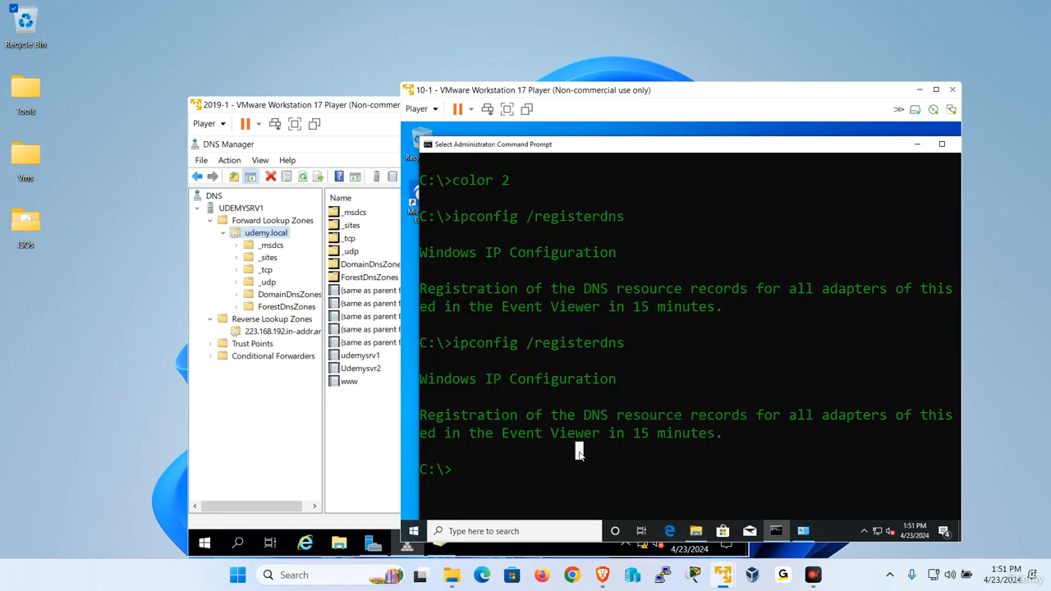
key("super+r")
type("ncpa.")
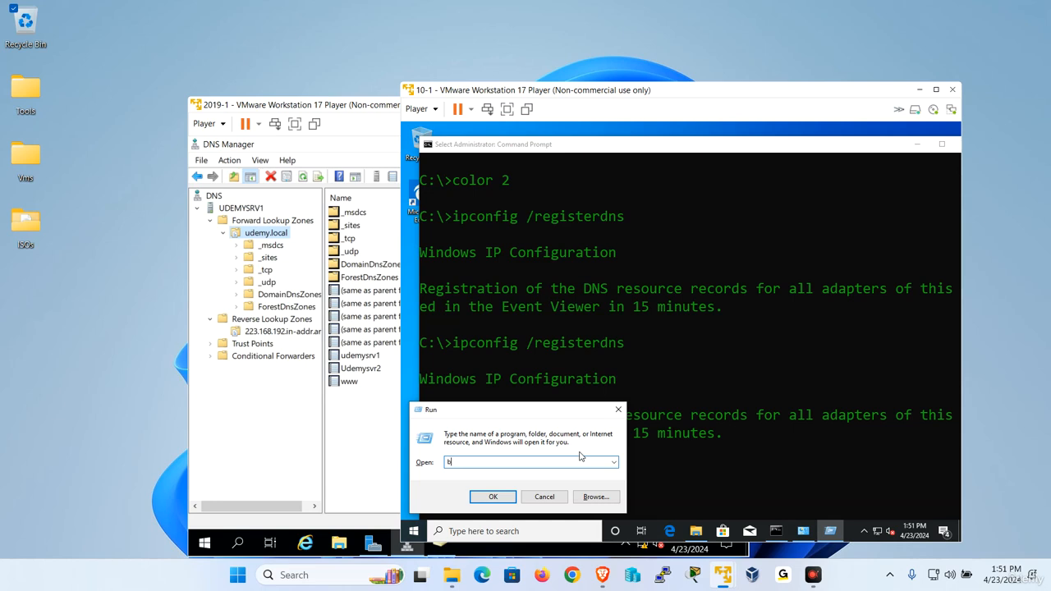
type("cpl")
key("Return")
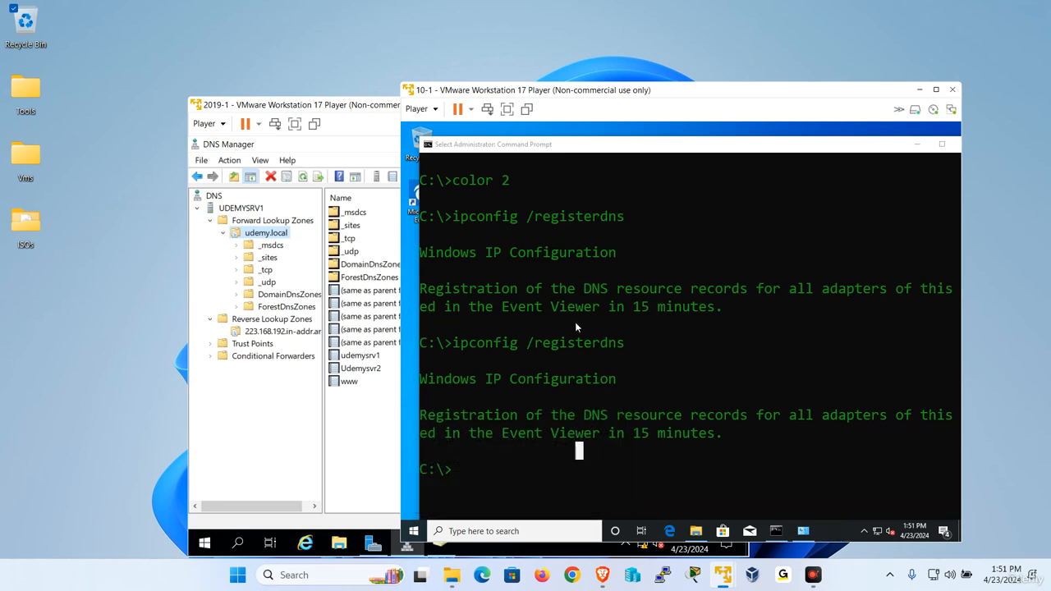
Add 192.168.223.162 as alternate DNS server in Ethernet0's IPv4 settings and save
right_click(542, 256)
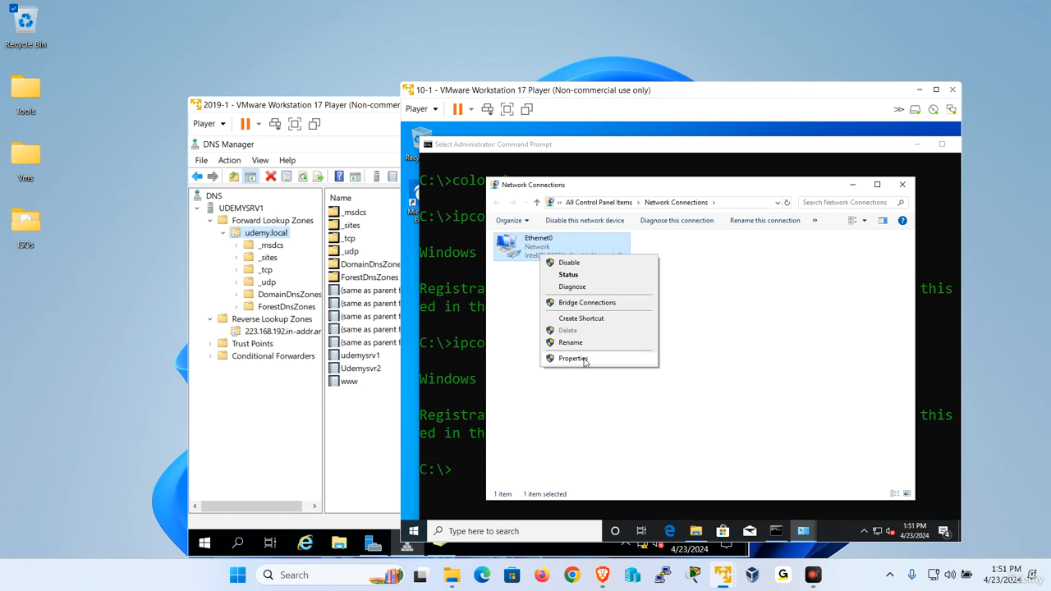
left_click(582, 360)
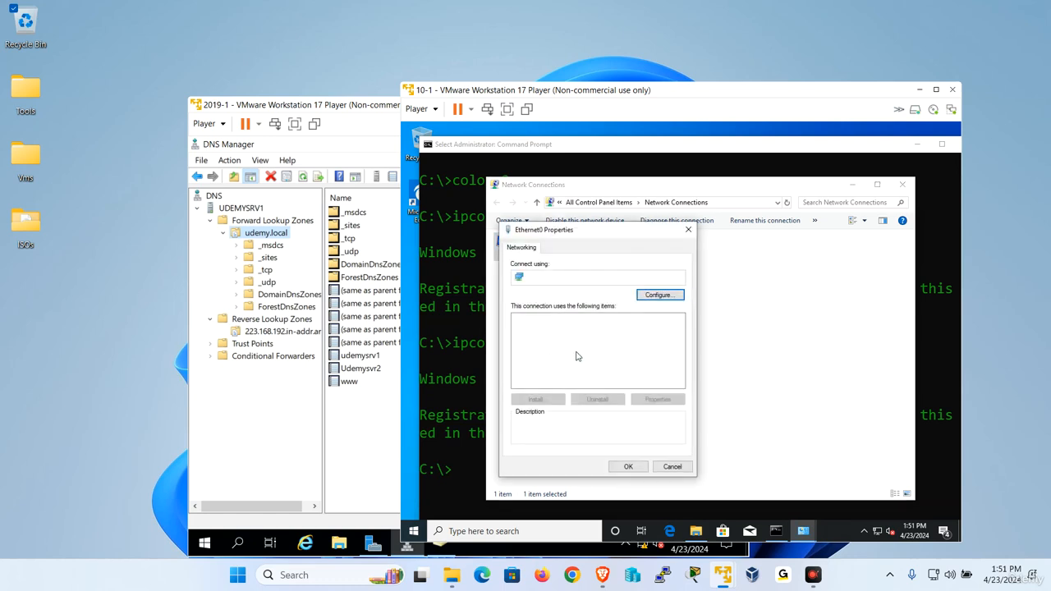
double_click(625, 348)
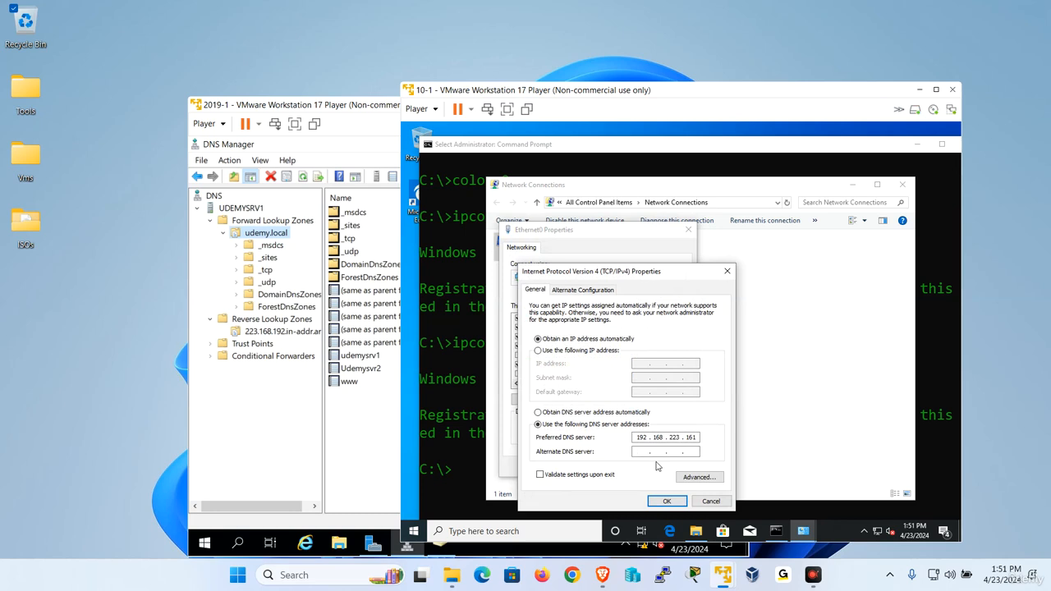
type("192168223162")
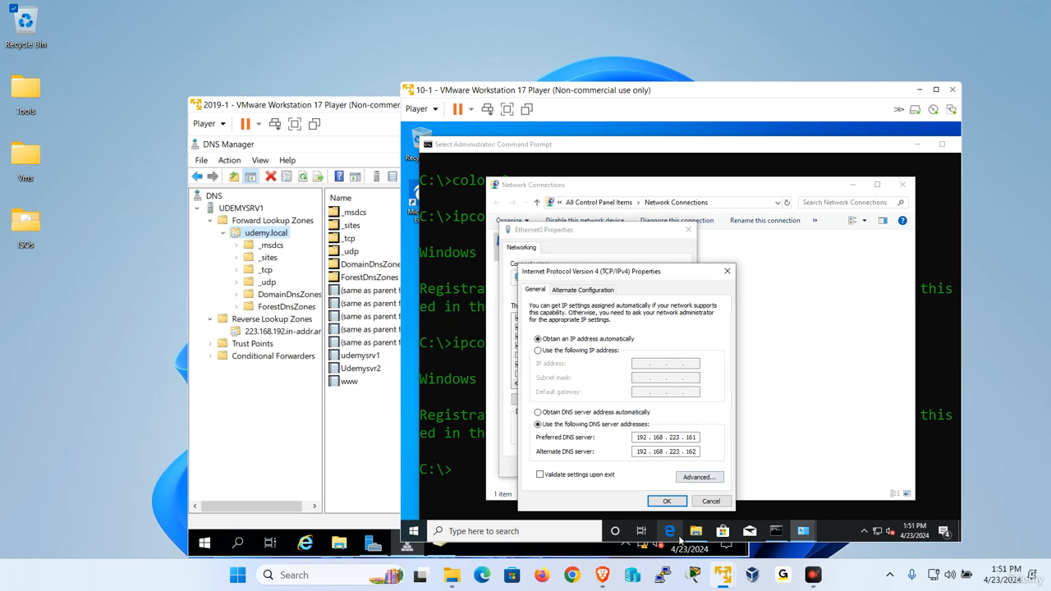
left_click(662, 500)
left_click(629, 467)
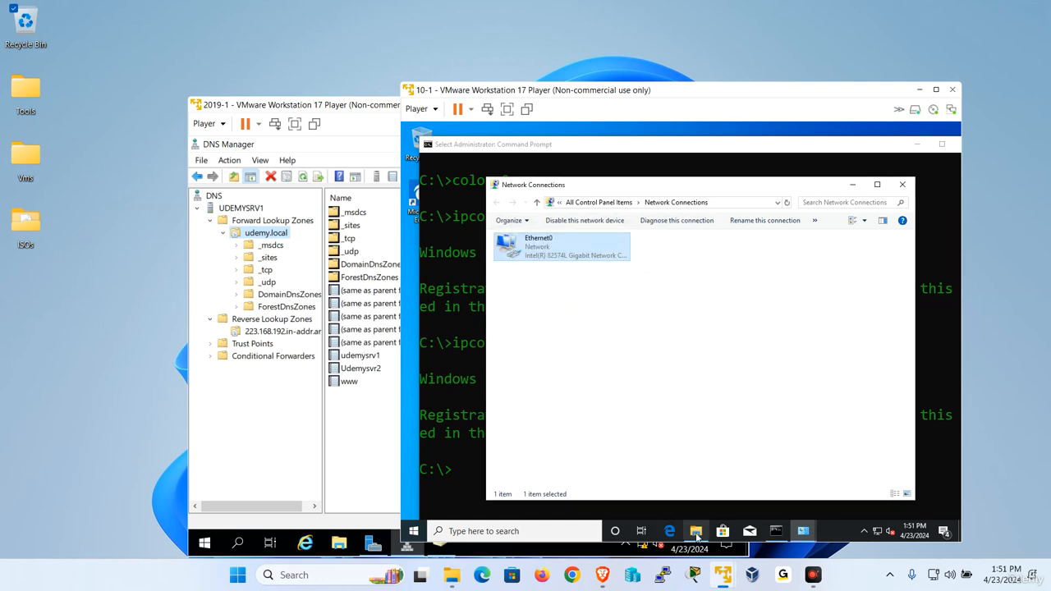
left_click(695, 531)
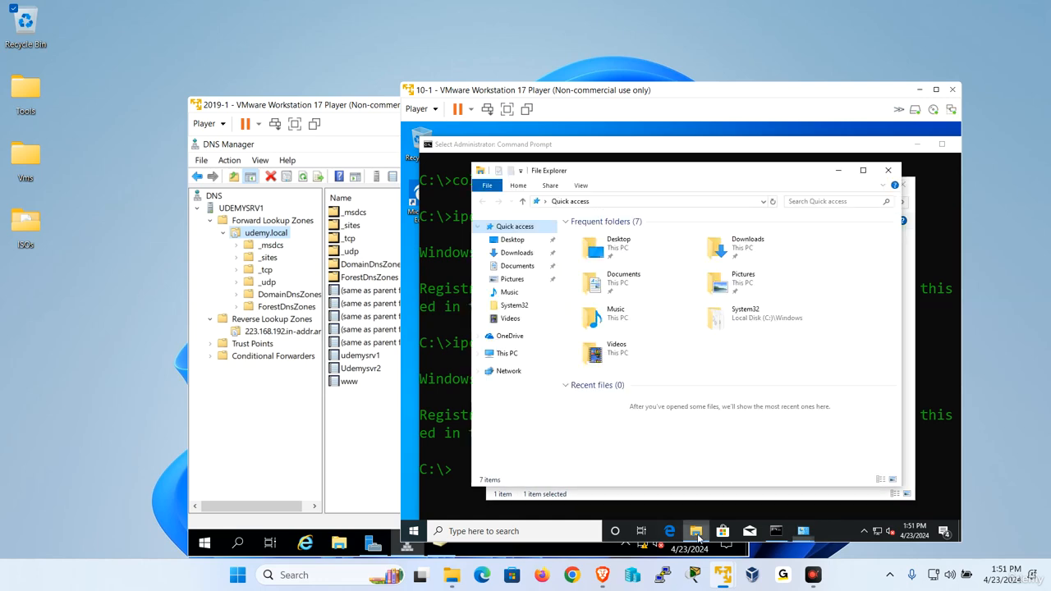
From This PC's system settings, change the computer's membership to domain udemy.local
right_click(507, 353)
left_click(548, 496)
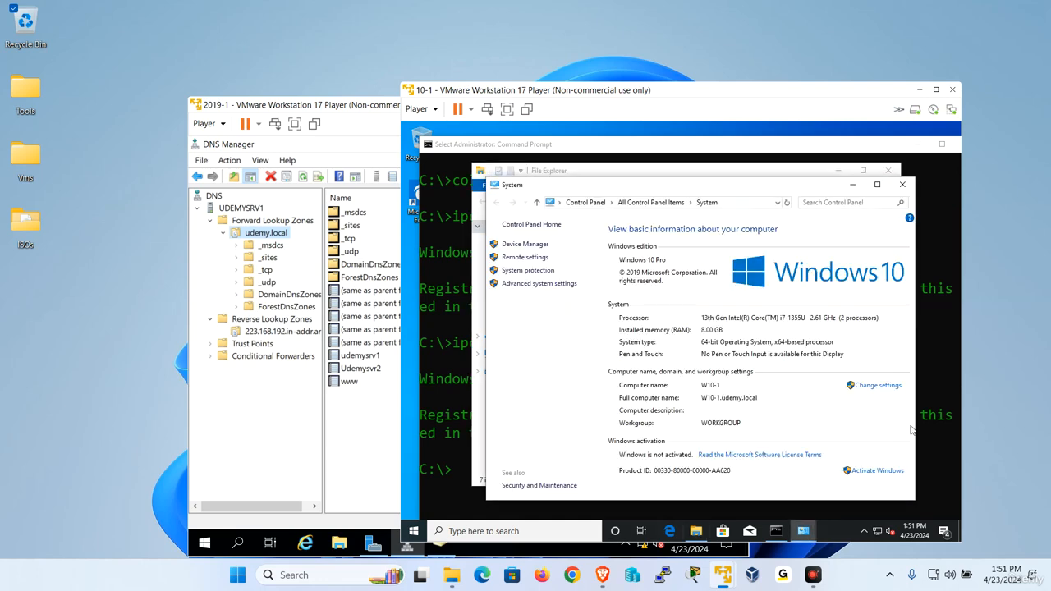
left_click(879, 385)
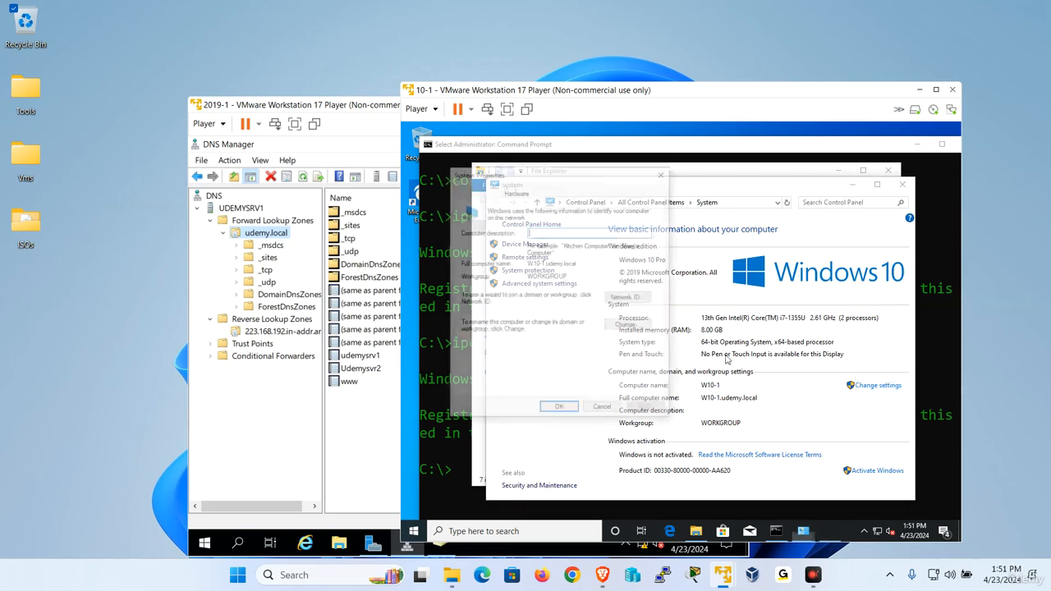
left_click(628, 326)
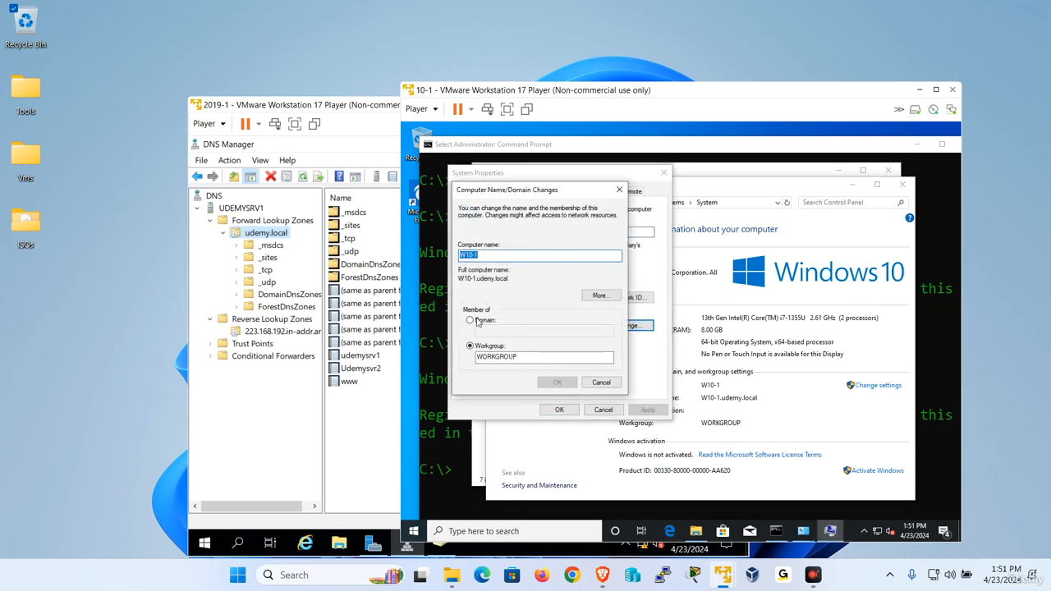
left_click(470, 319)
type("udem")
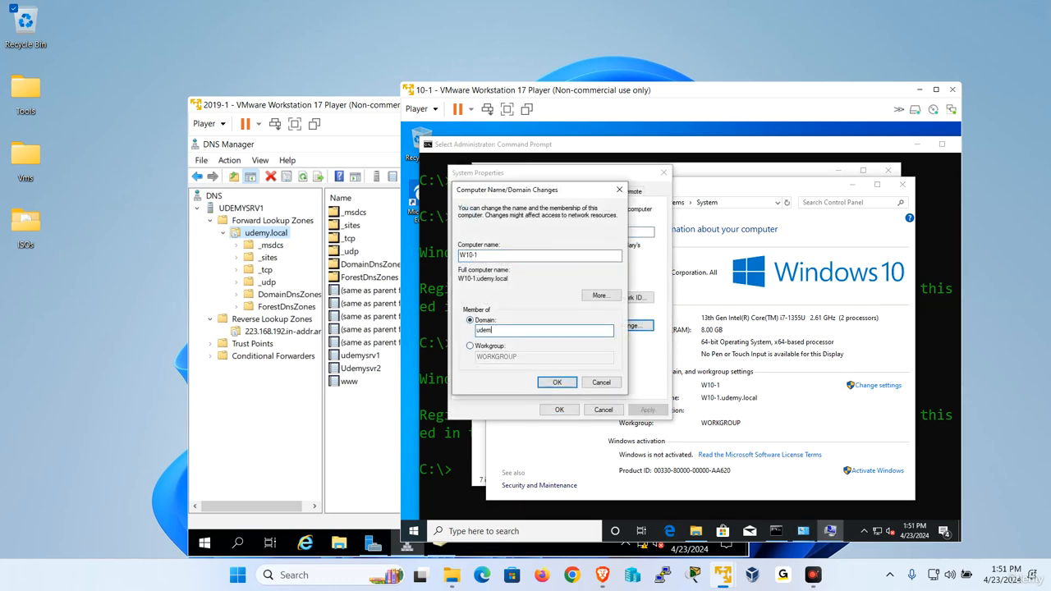
type("y.local")
key("Return")
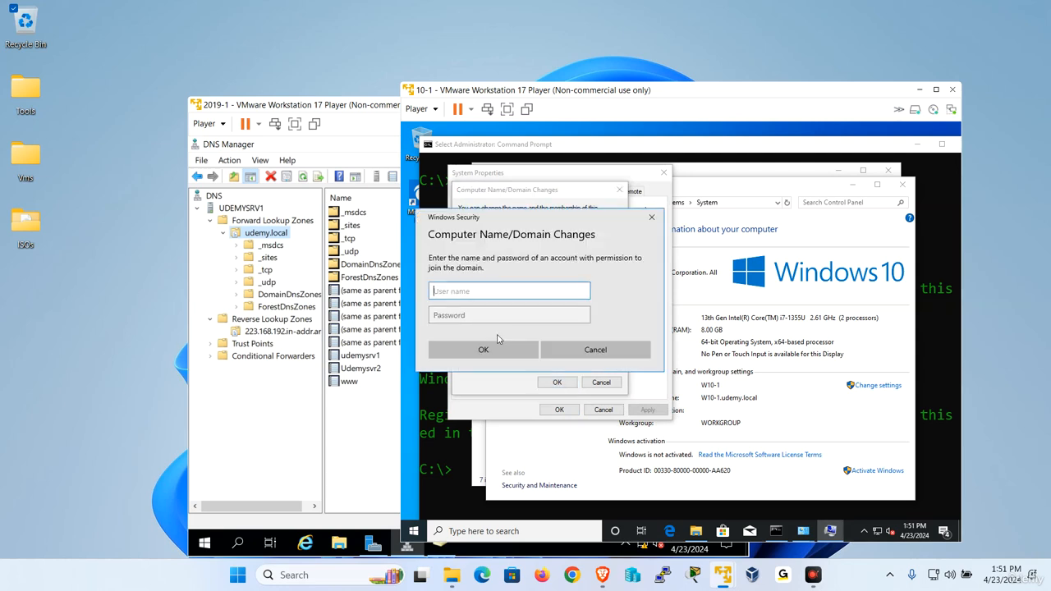
Authenticate as the domain administrator, accept the welcome, and restart the client now
type("administrator")
key("Tab")
type("•••••")
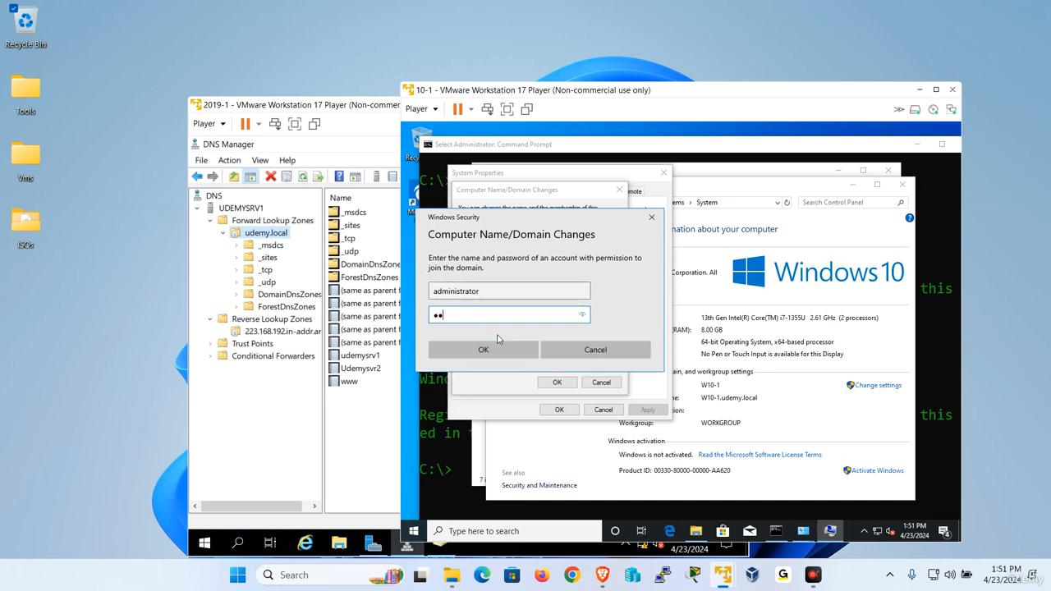
type("•••")
key("Return")
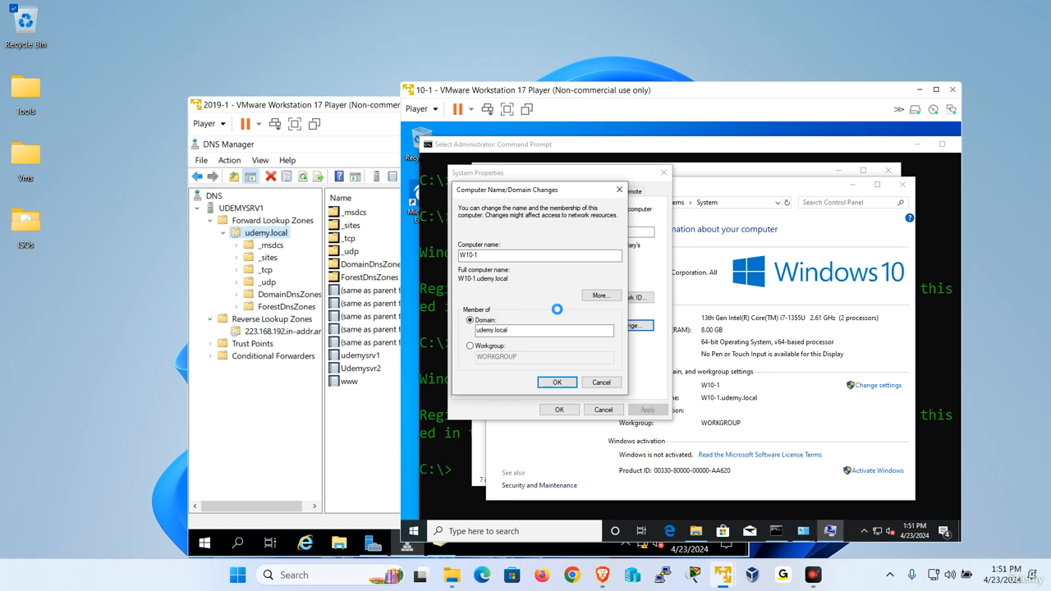
left_click(734, 368)
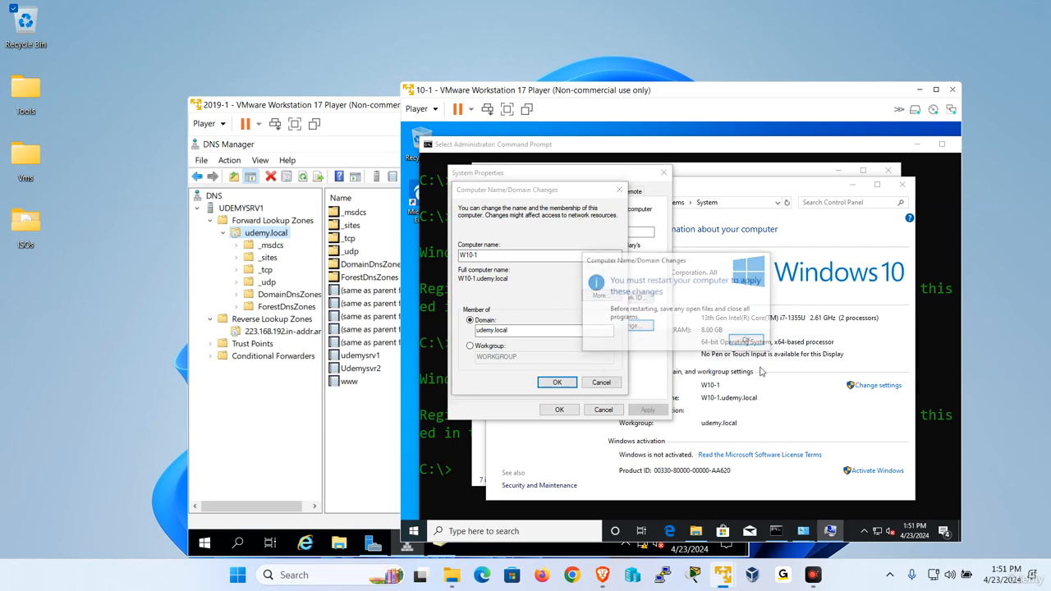
left_click(747, 342)
left_click(564, 408)
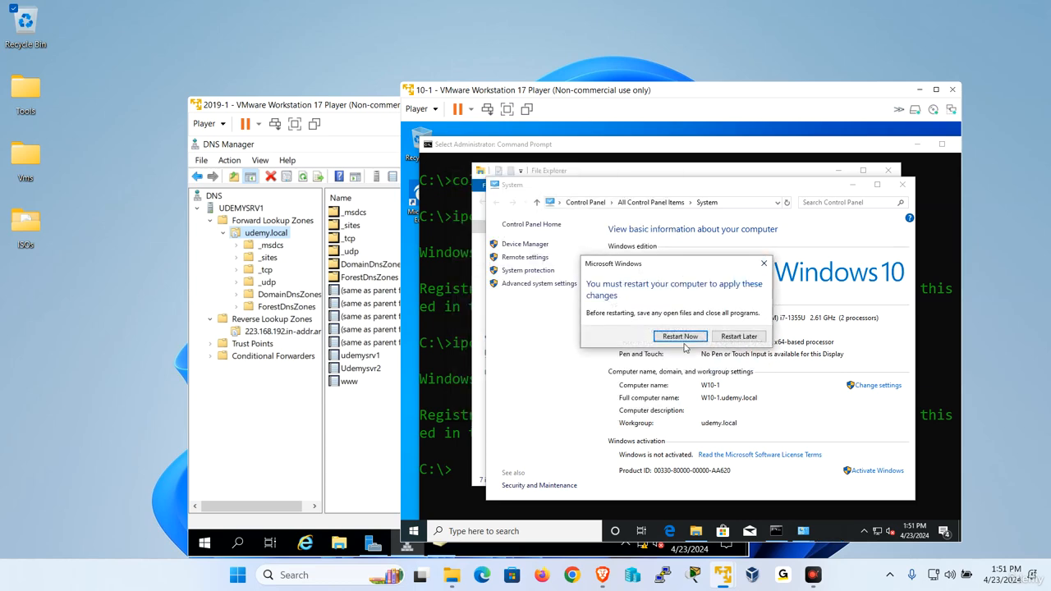
left_click(681, 337)
left_click(333, 443)
Refresh the udemy.local record list, then bring the restarting client VM window forward
right_click(426, 410)
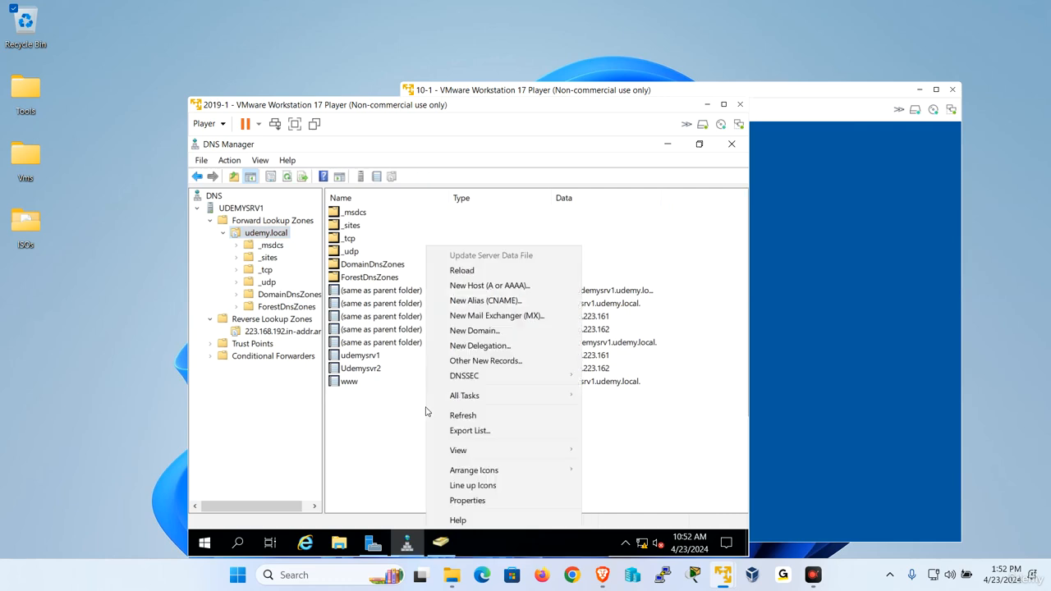
left_click(462, 415)
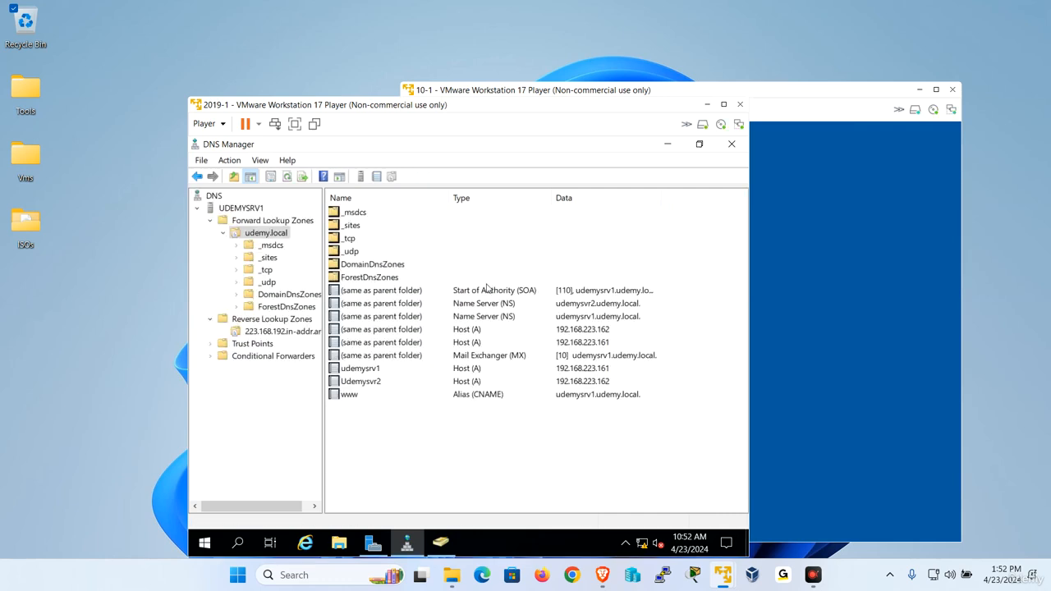
left_click(819, 97)
left_click_drag(747, 100, 616, 74)
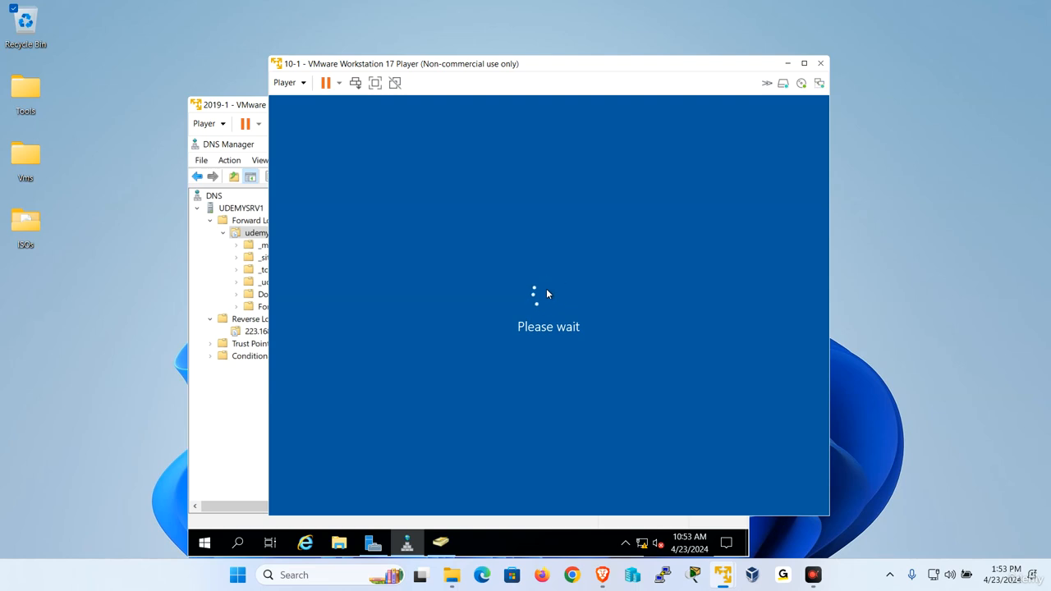
Send Ctrl+Alt+Del and sign in as Other user udemy\administrator with the account password
left_click_drag(512, 65, 494, 42)
left_click(280, 60)
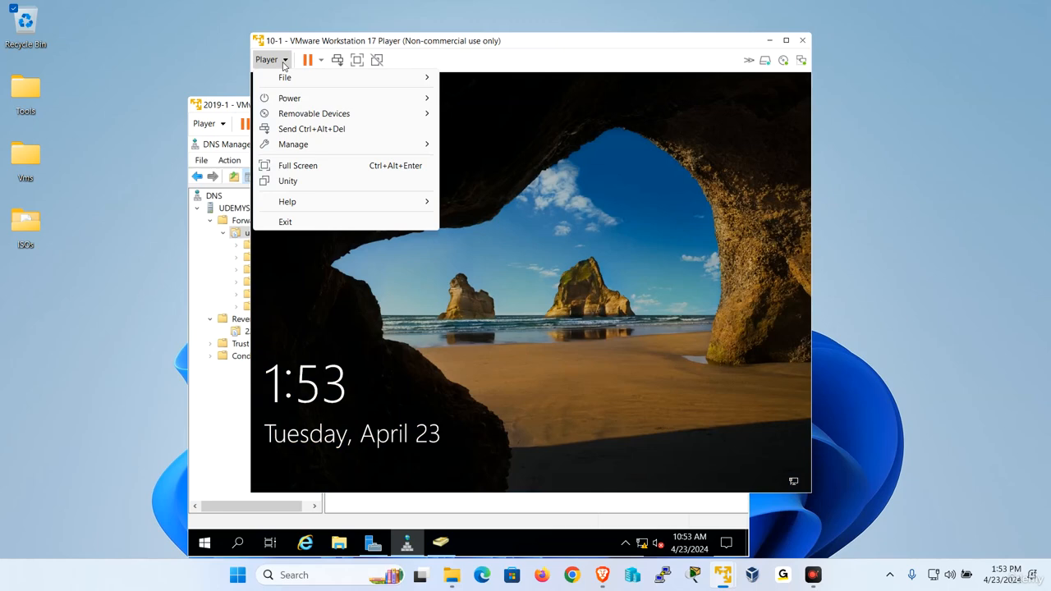
left_click(310, 130)
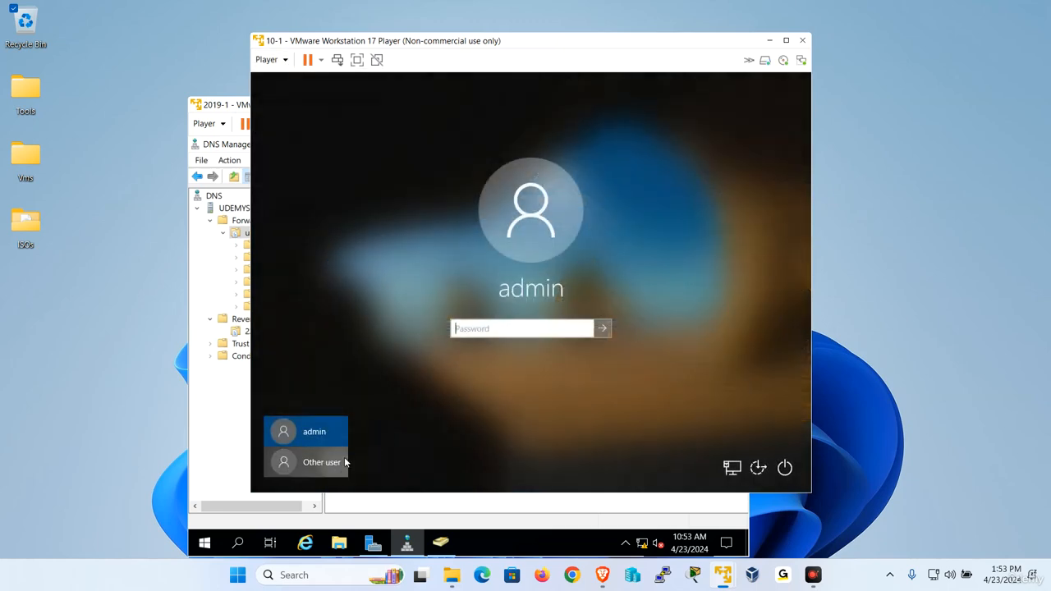
left_click(335, 464)
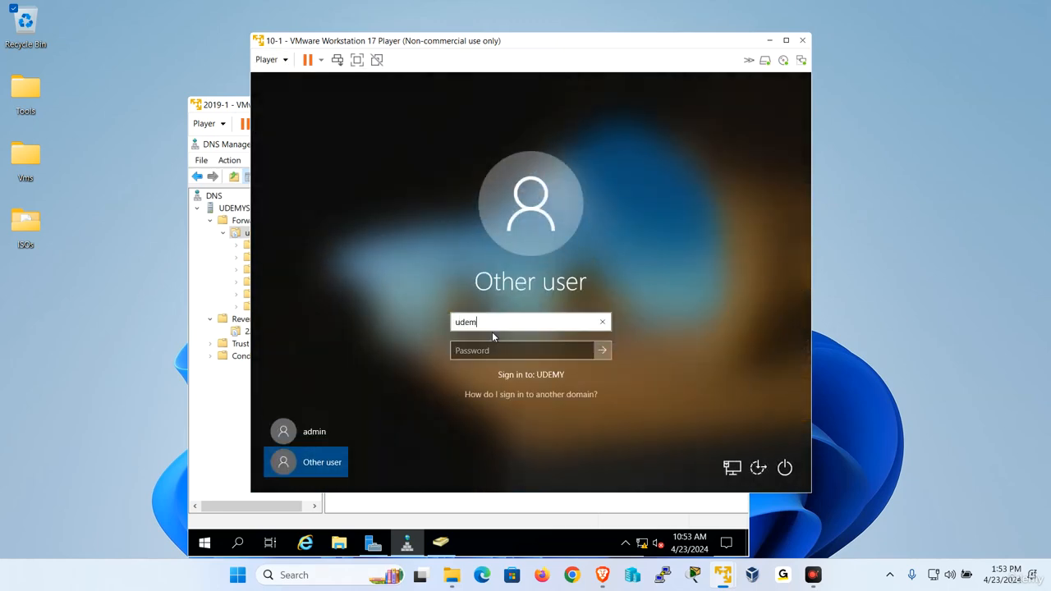
type("udemy\\administrator")
key("Tab")
type("Pa$$w0rd")
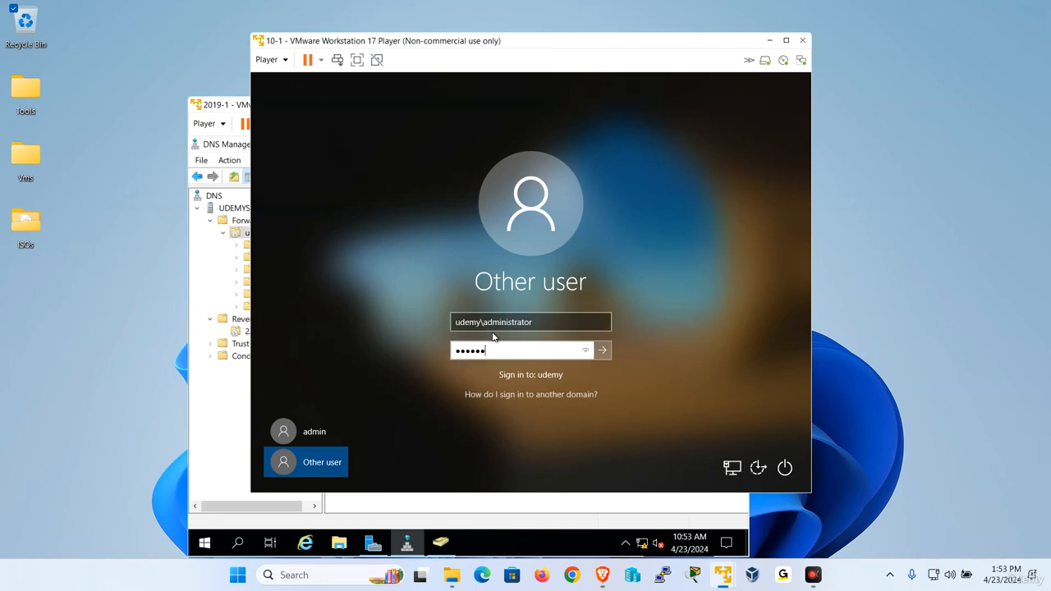
key("Return")
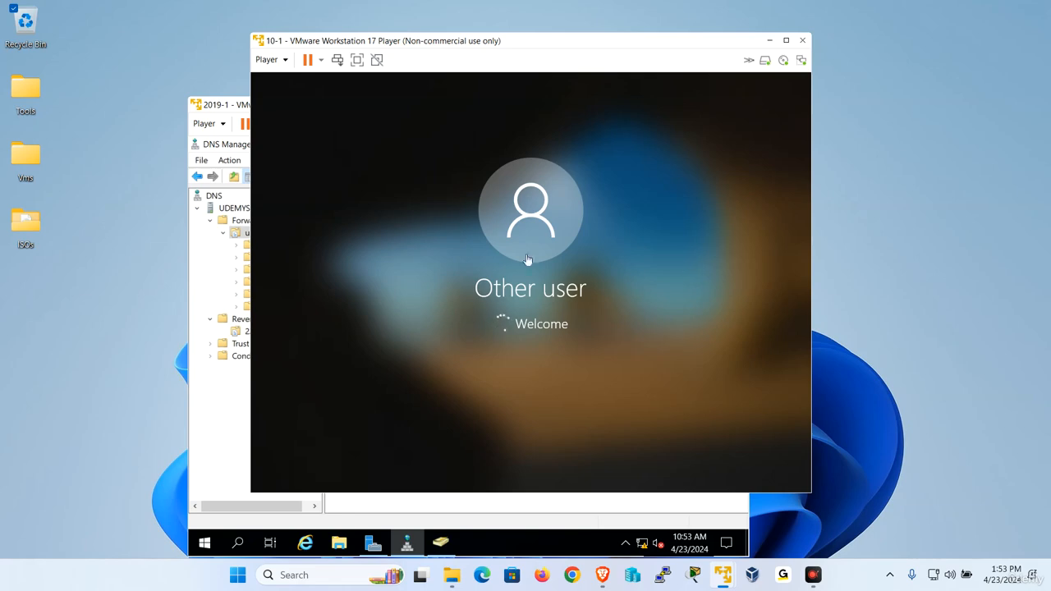
Refresh the udemy.local zone and select the W10-1 Host (A) record at 192.168.223.159
left_click(216, 410)
right_click(386, 431)
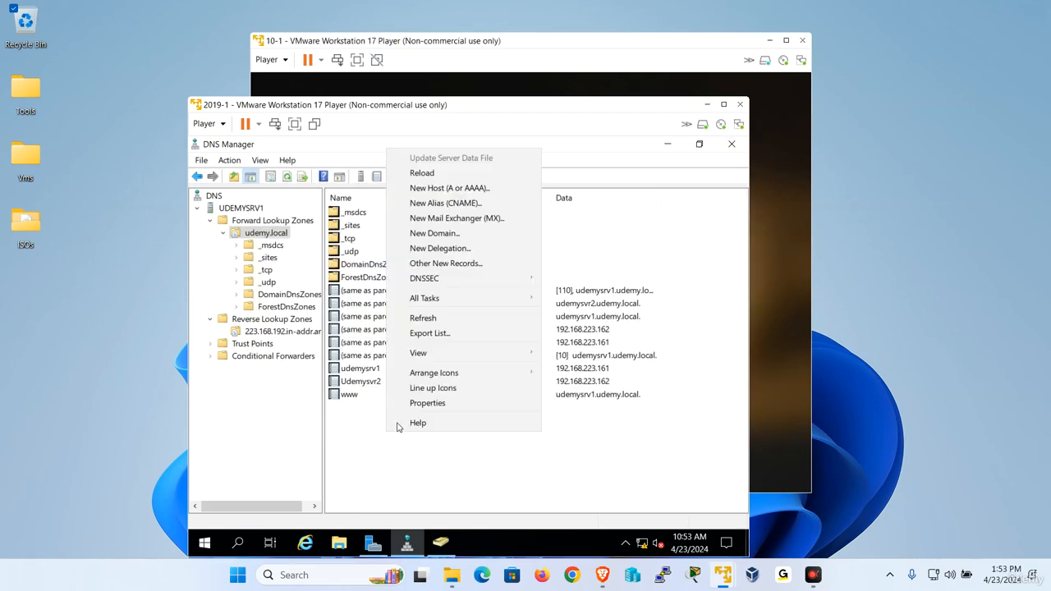
left_click(444, 318)
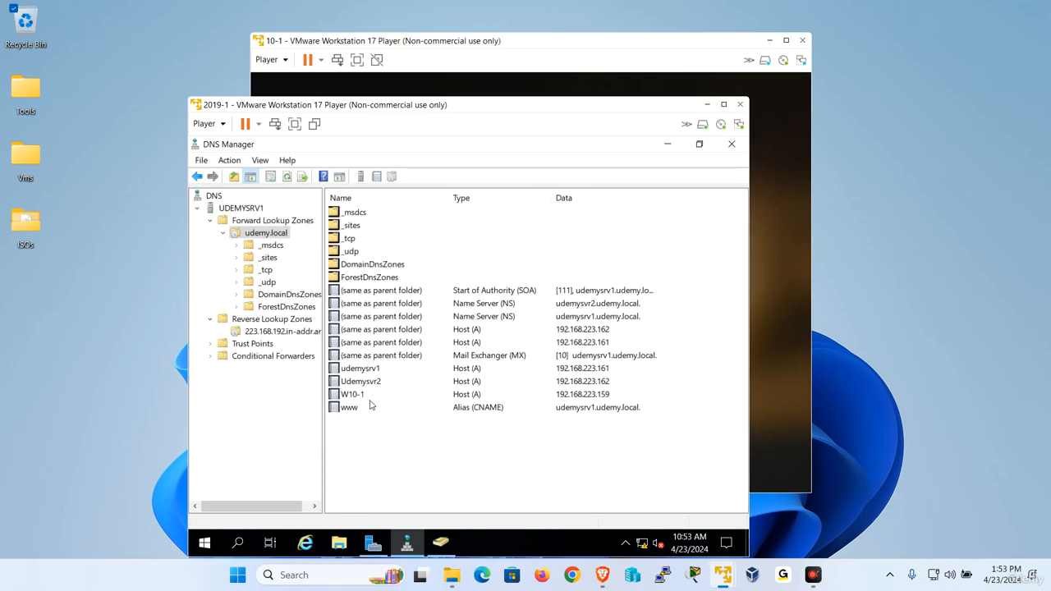
left_click(575, 395)
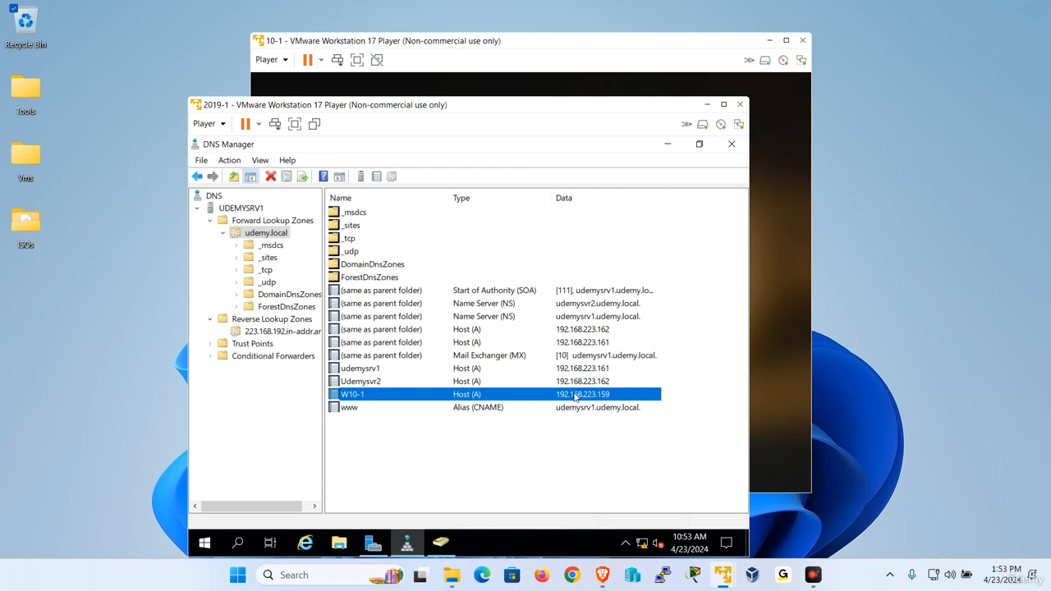